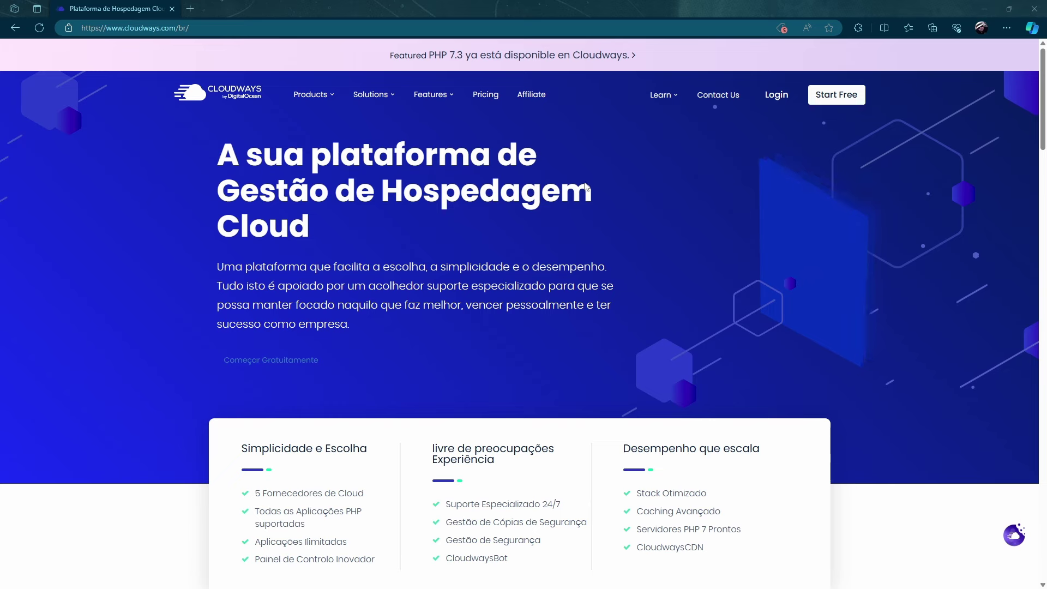
Step: Examine the feature lists and the innovative platform section on the Cloudways homepage
scroll(828, 256, "down", 3)
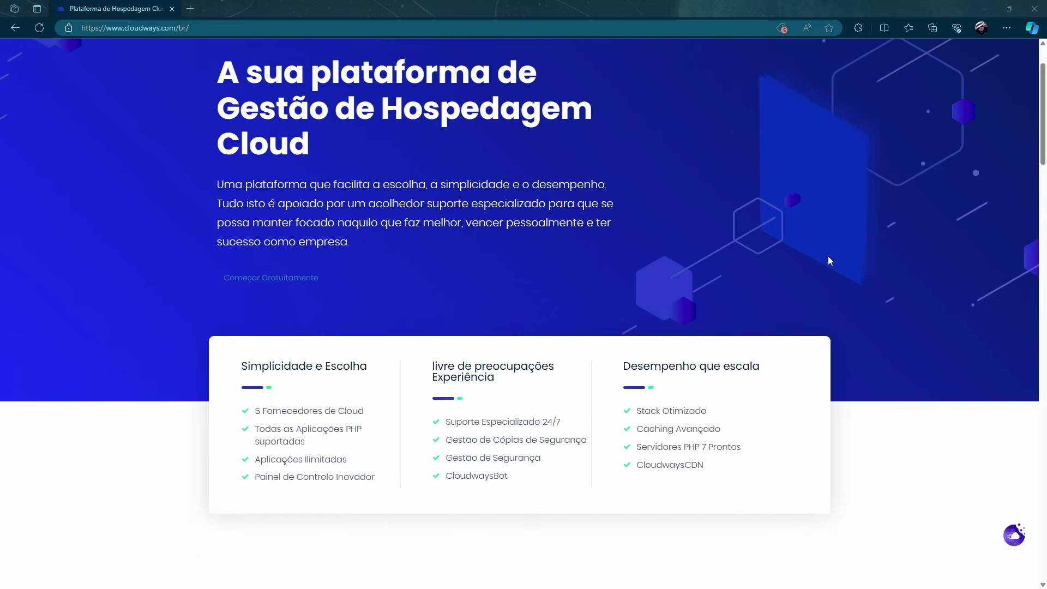
scroll(828, 261, "down", 5)
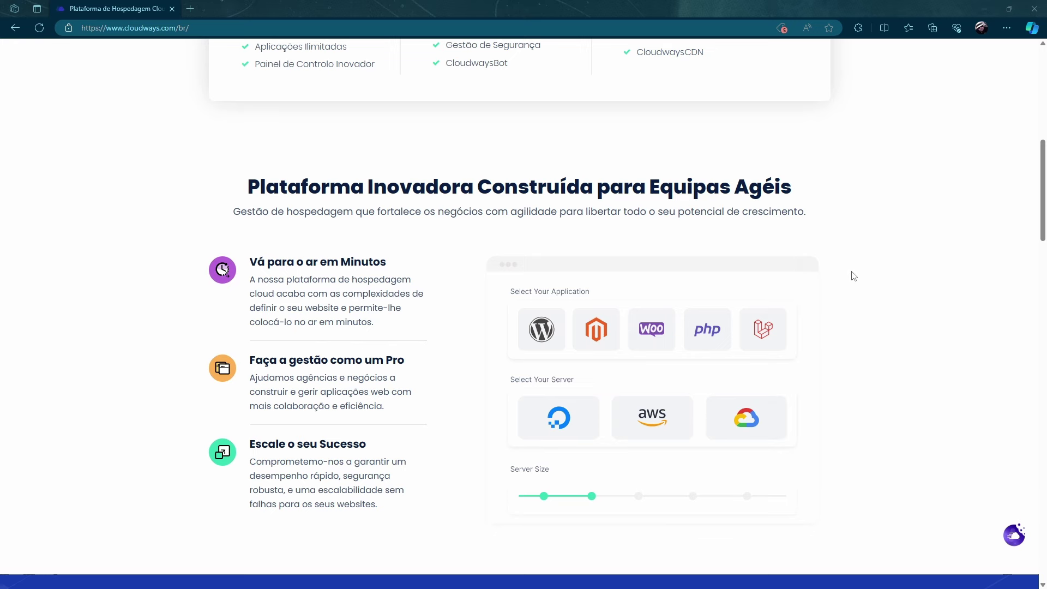
scroll(853, 276, "down", 3)
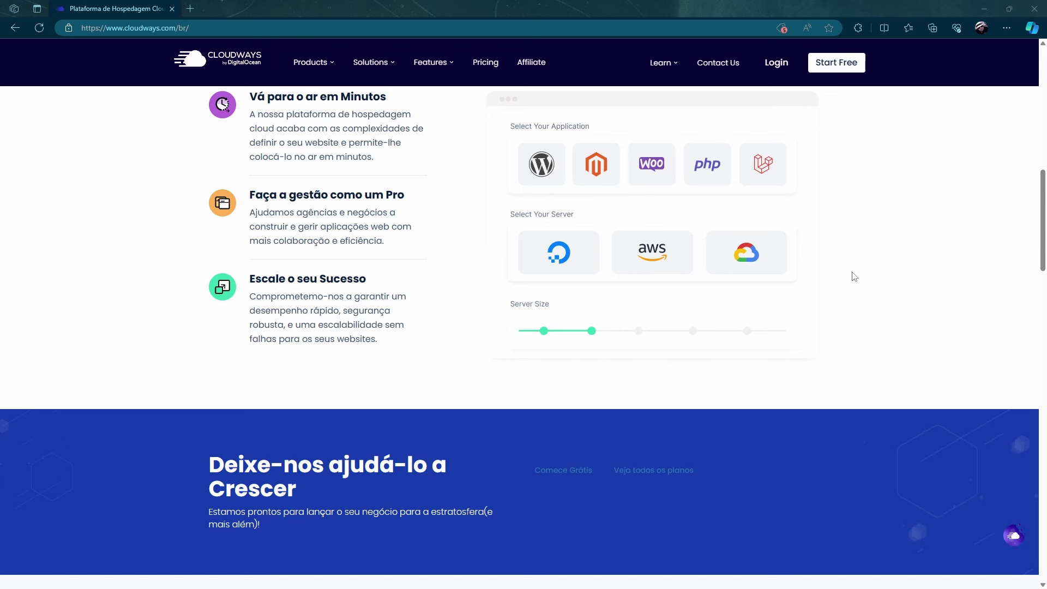
scroll(854, 276, "down", 2)
scroll(854, 277, "up", 2)
scroll(901, 268, "up", 5)
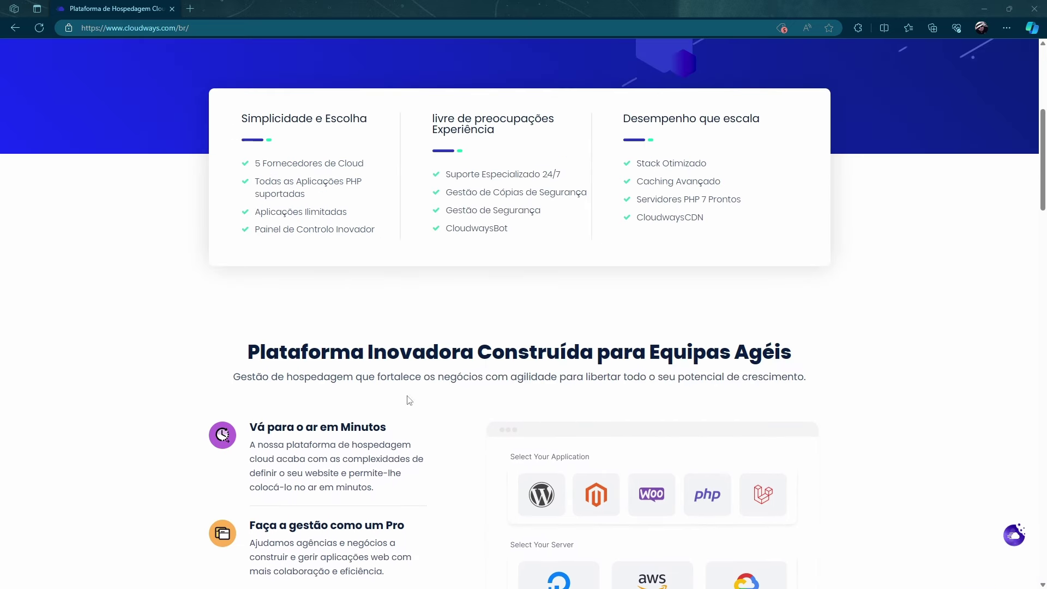
scroll(861, 310, "up", 1)
scroll(861, 309, "up", 3)
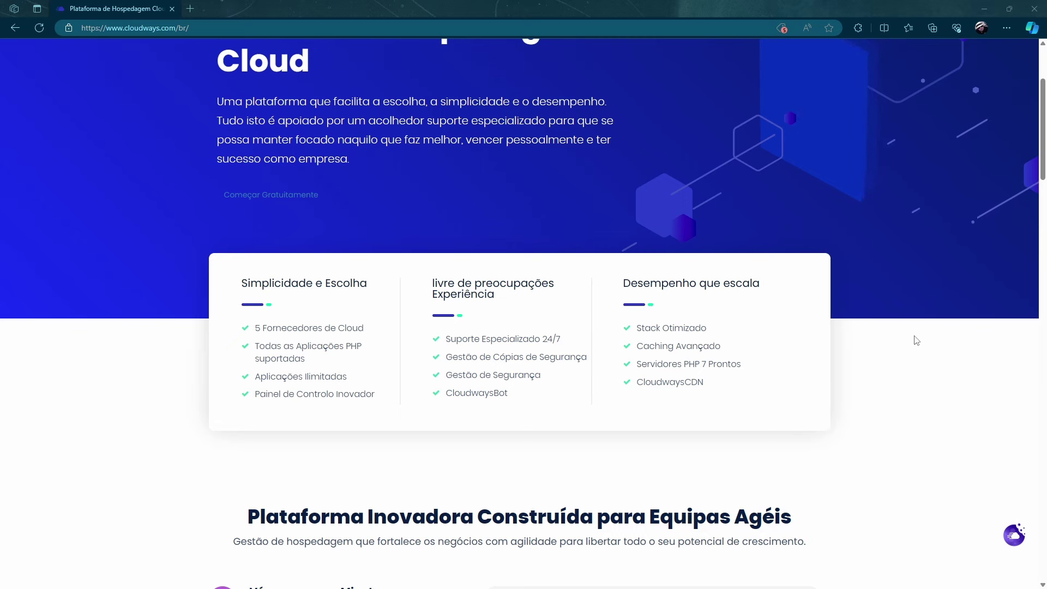
scroll(261, 216, "up", 3)
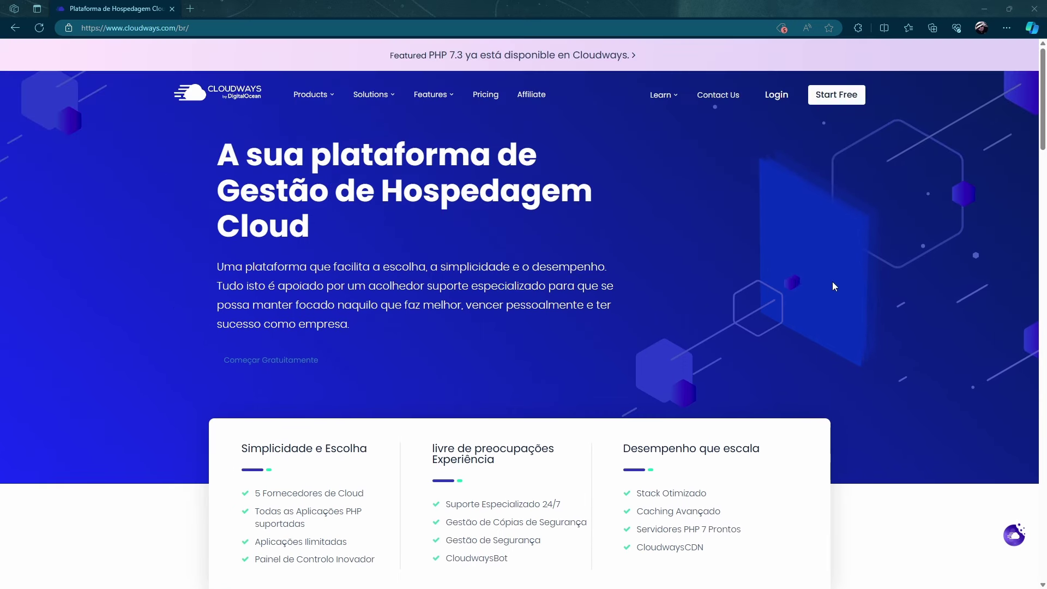
Step: Review the full Cloudways homepage, including WordPress hosting, customer testimonials, partners, footer links and the products overview
scroll(839, 289, "down", 3)
scroll(840, 296, "down", 5)
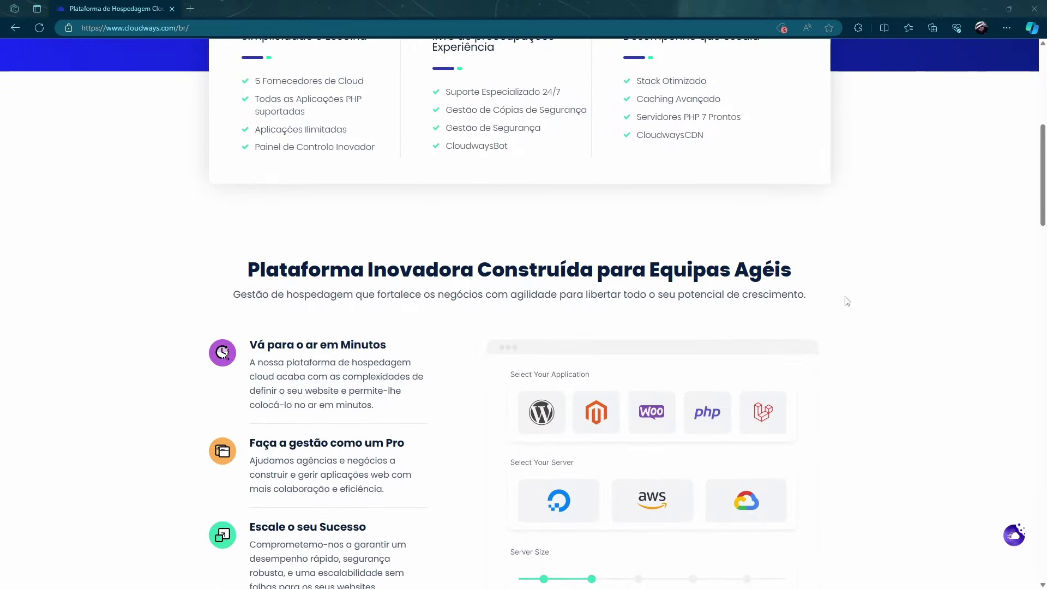
scroll(846, 303, "down", 3)
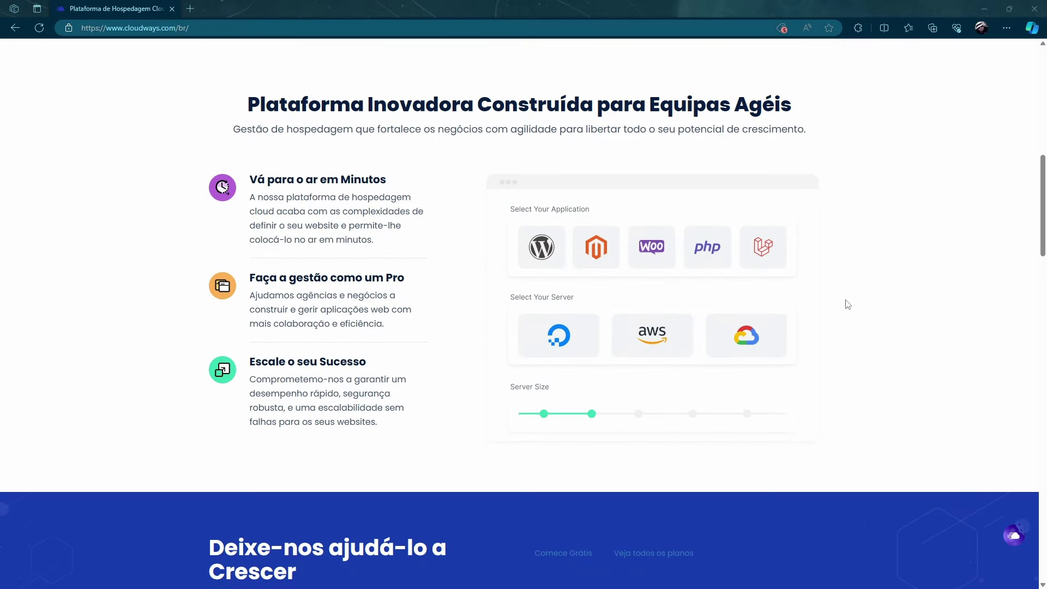
scroll(847, 304, "down", 5)
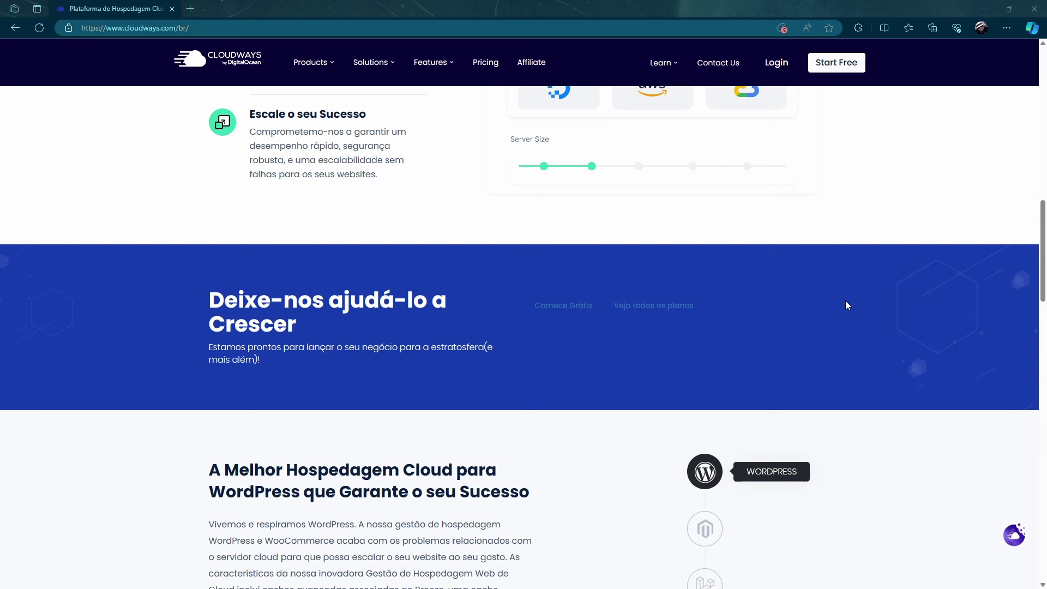
scroll(846, 304, "up", 1)
scroll(847, 304, "down", 3)
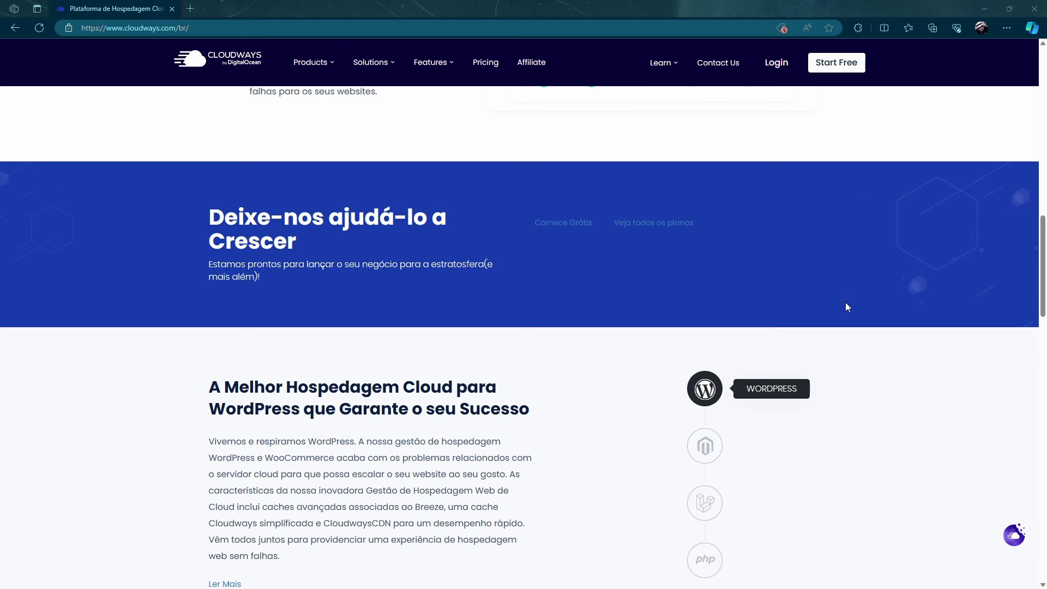
scroll(848, 307, "down", 3)
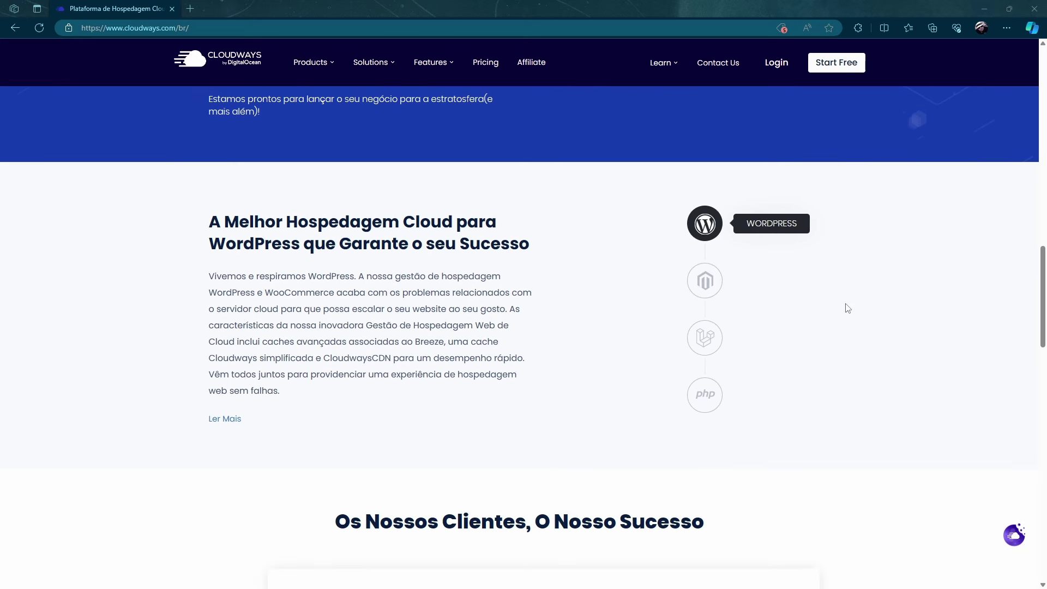
scroll(848, 309, "down", 8)
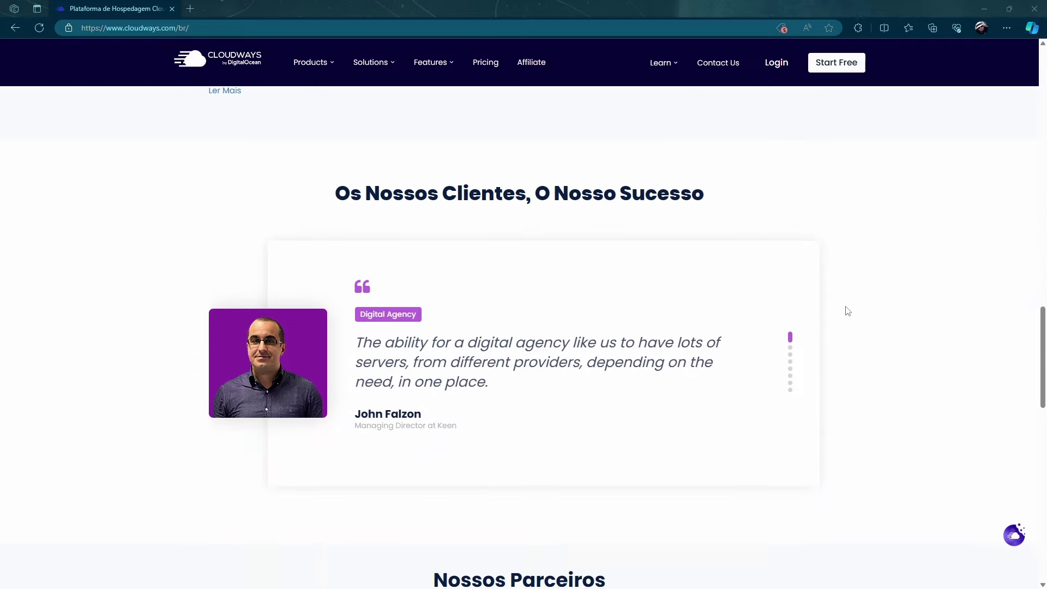
scroll(847, 311, "down", 8)
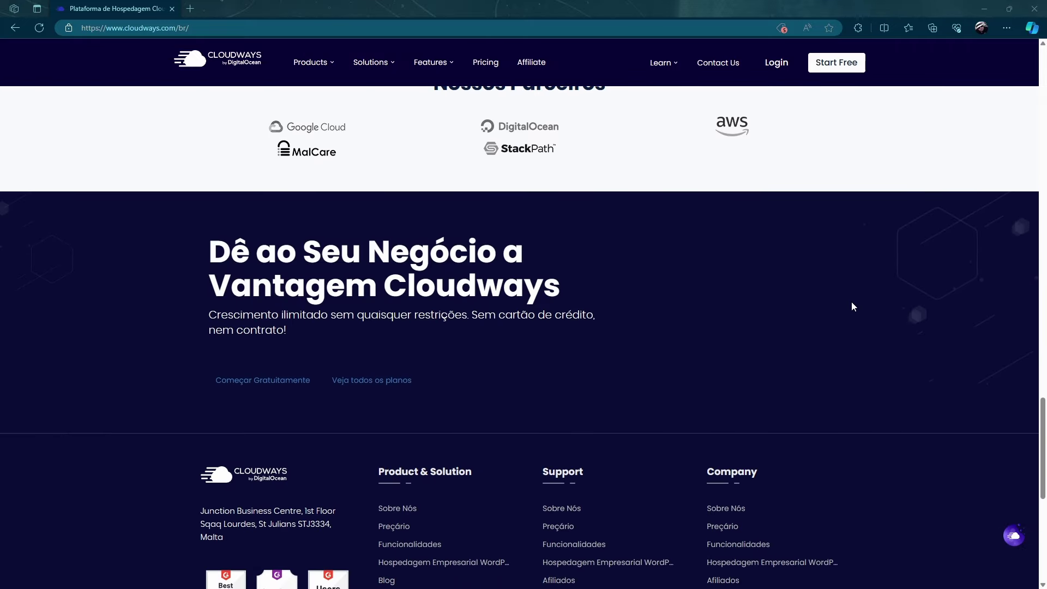
scroll(854, 307, "down", 2)
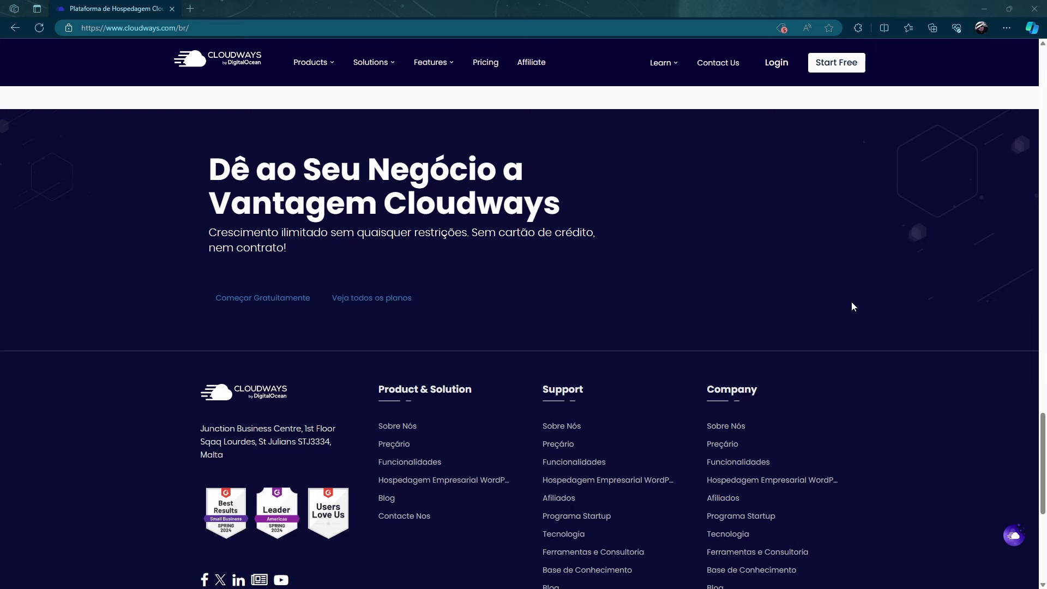
scroll(854, 306, "up", 13)
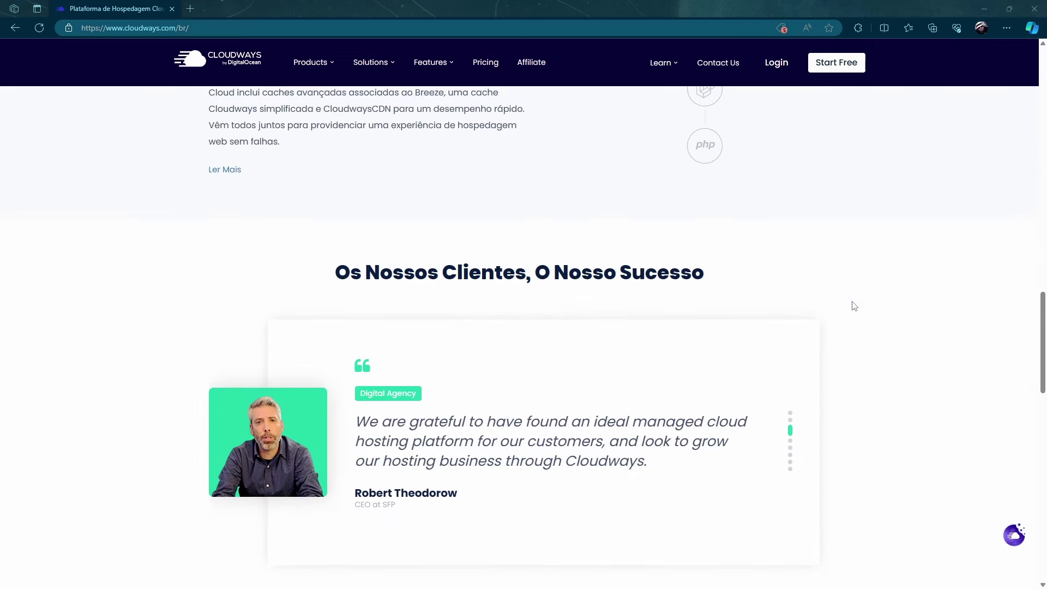
scroll(854, 306, "up", 20)
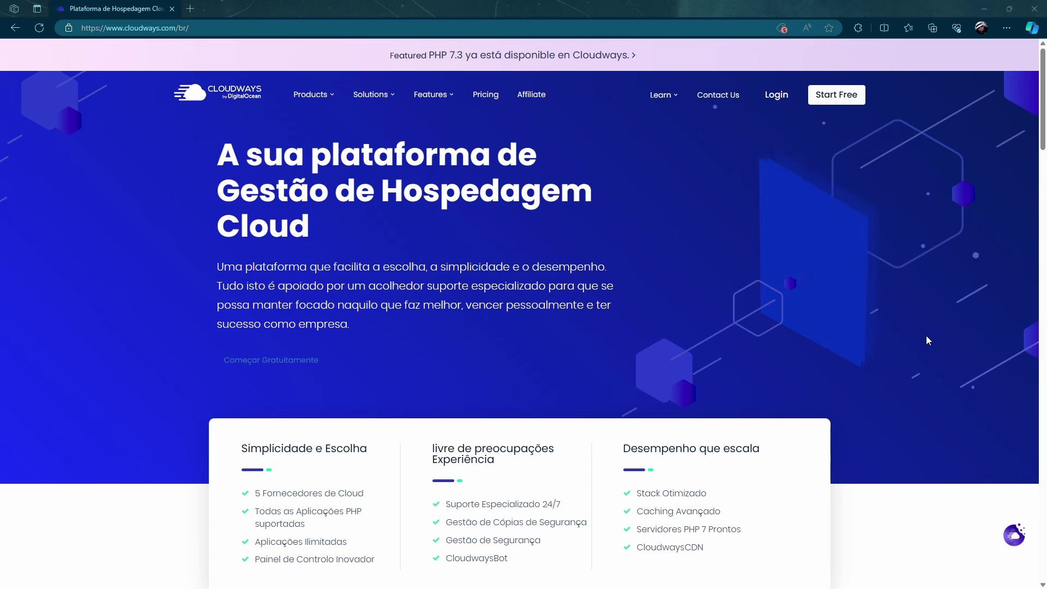
scroll(925, 332, "down", 1)
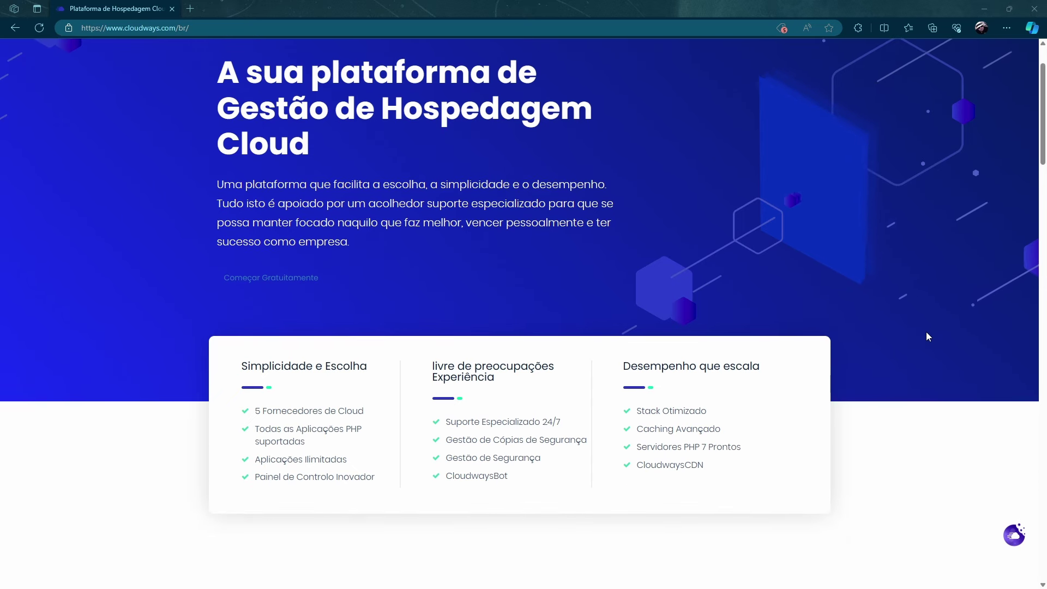
scroll(926, 331, "up", 1)
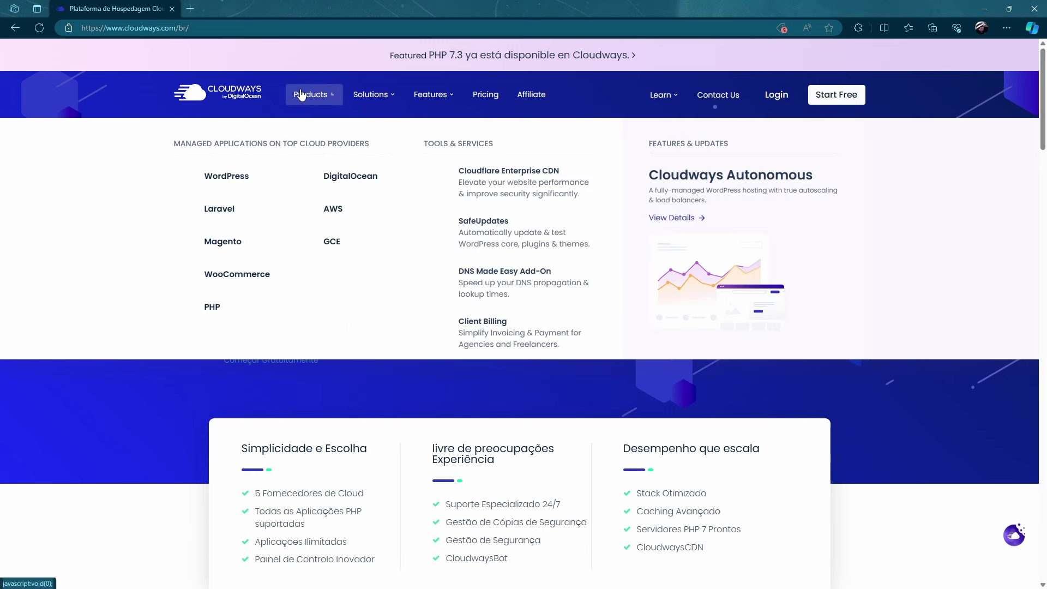
mouse_move(306, 96)
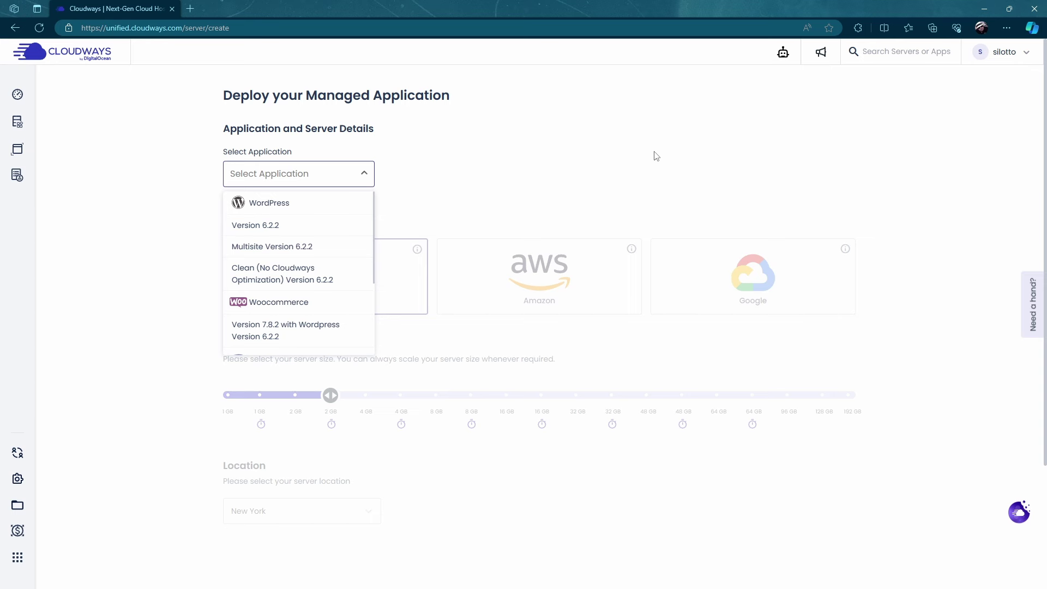
Step: Review the applications and versions offered for deployment in the managed application form
left_click(489, 126)
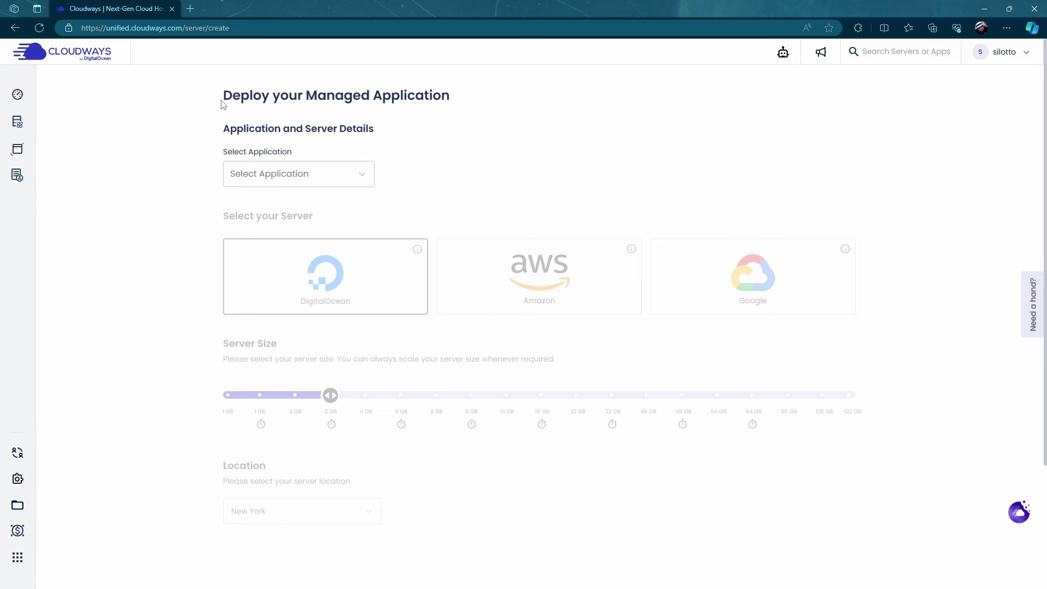
left_click(373, 174)
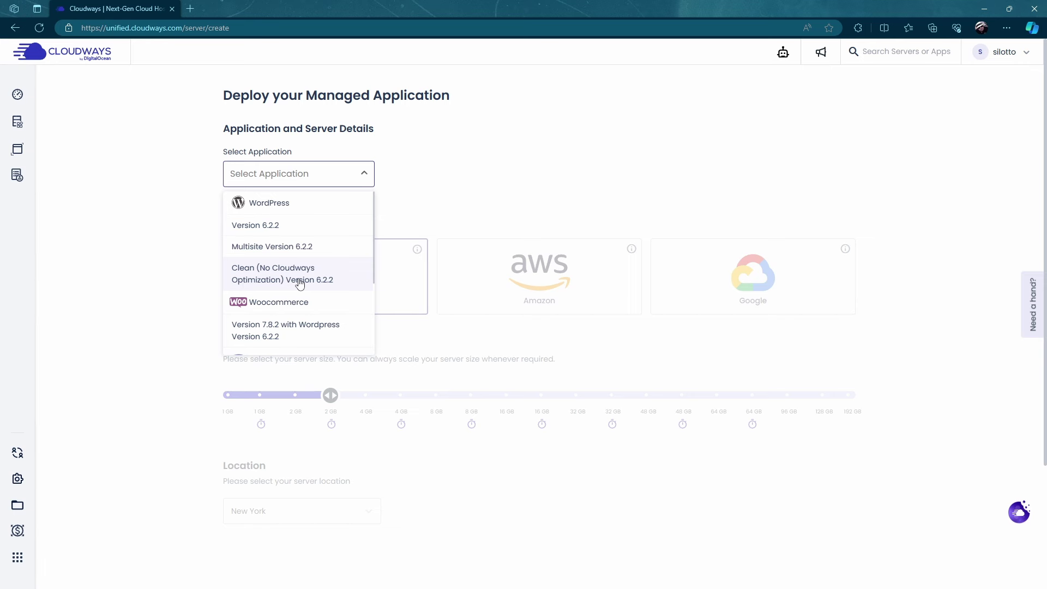
scroll(305, 284, "down", 1)
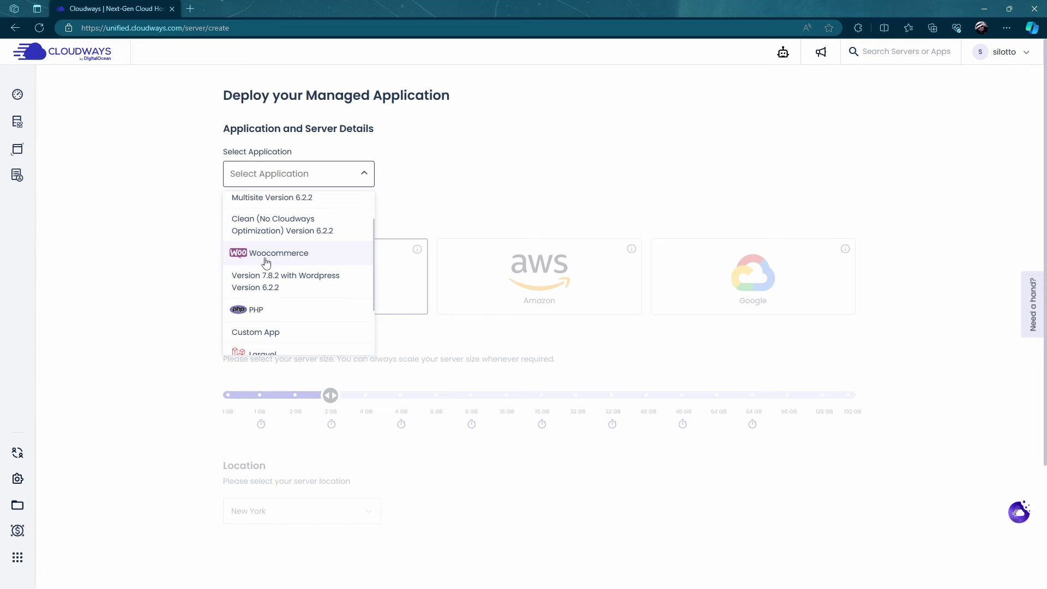
scroll(264, 262, "down", 1)
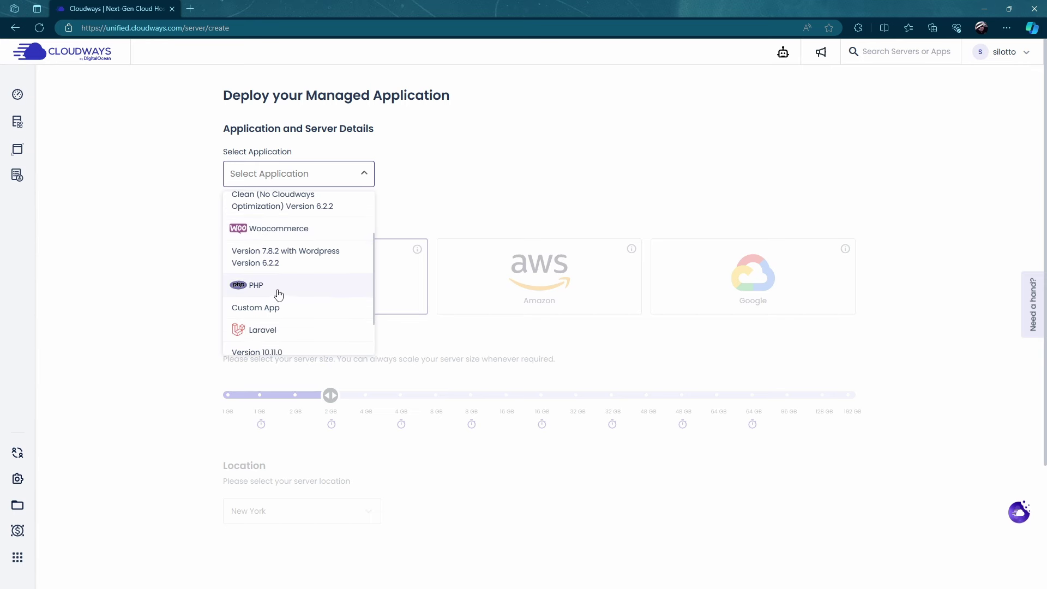
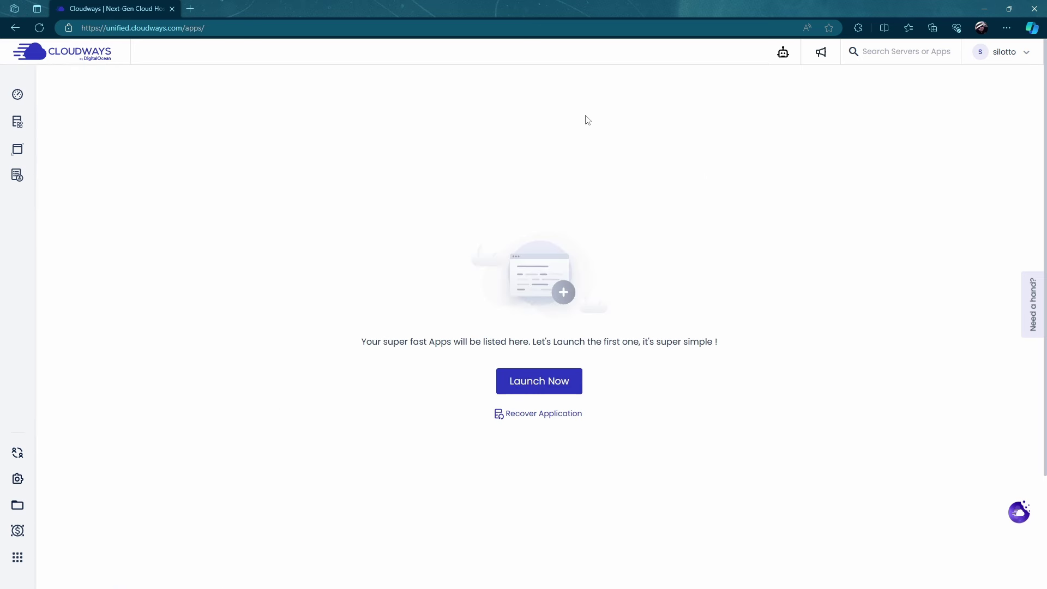
Step: Open the Cloudways Flexible server list and start launching a new managed server
mouse_move(17, 173)
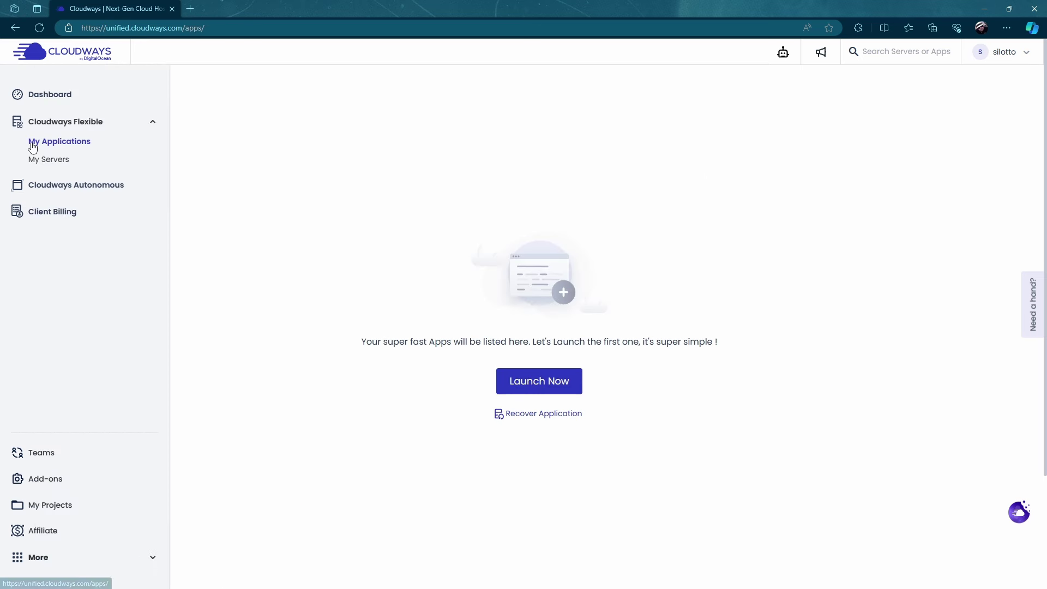
left_click(47, 160)
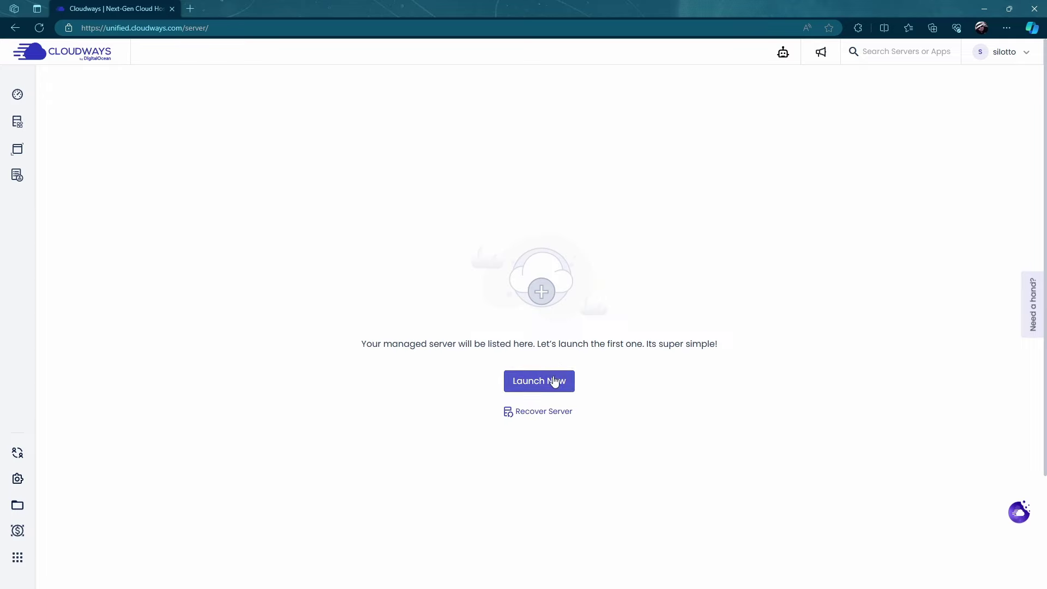
left_click(554, 381)
Step: Choose Magento Version 2.4.6 (with Elasticsearch) as the application to deploy
left_click(305, 180)
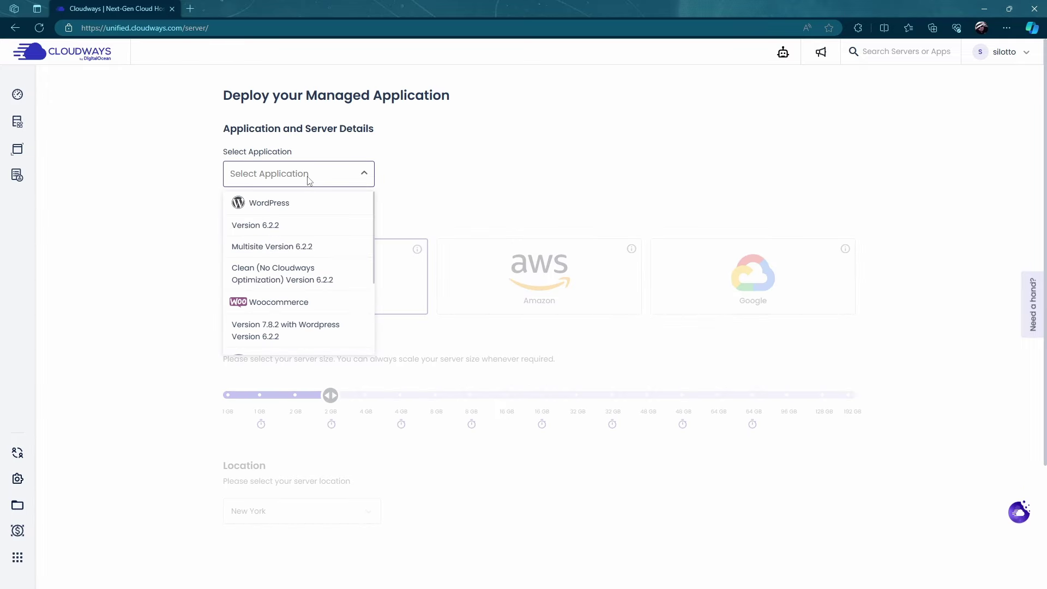
scroll(287, 286, "down", 3)
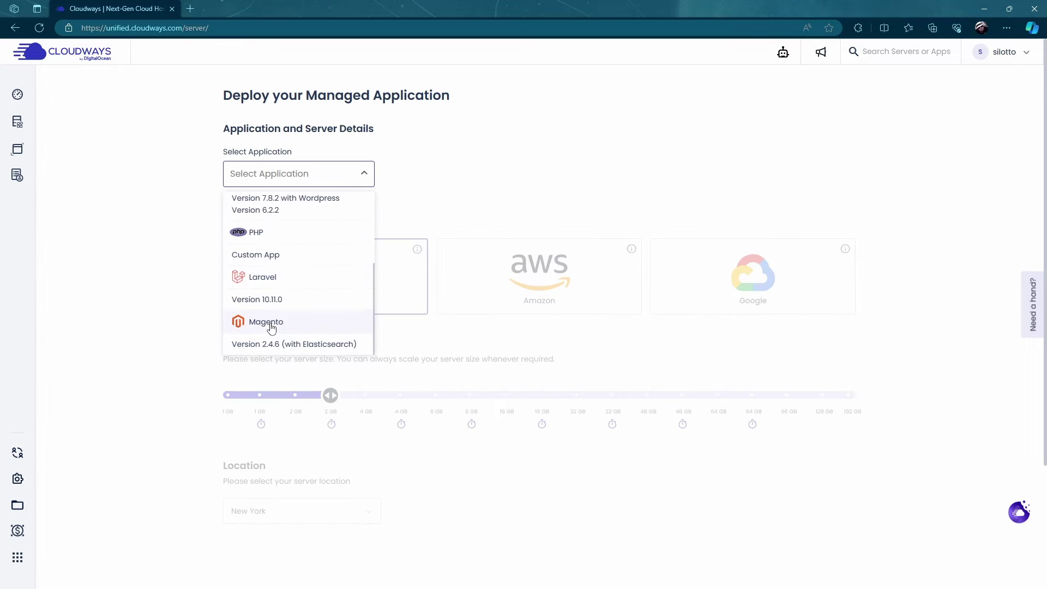
left_click(269, 326)
left_click(318, 186)
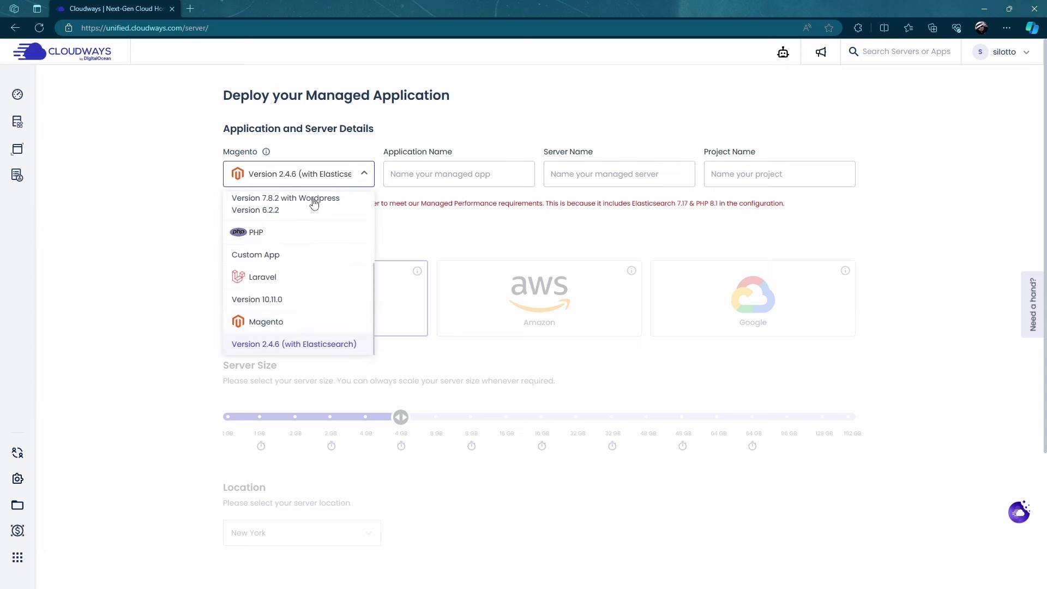
left_click(293, 347)
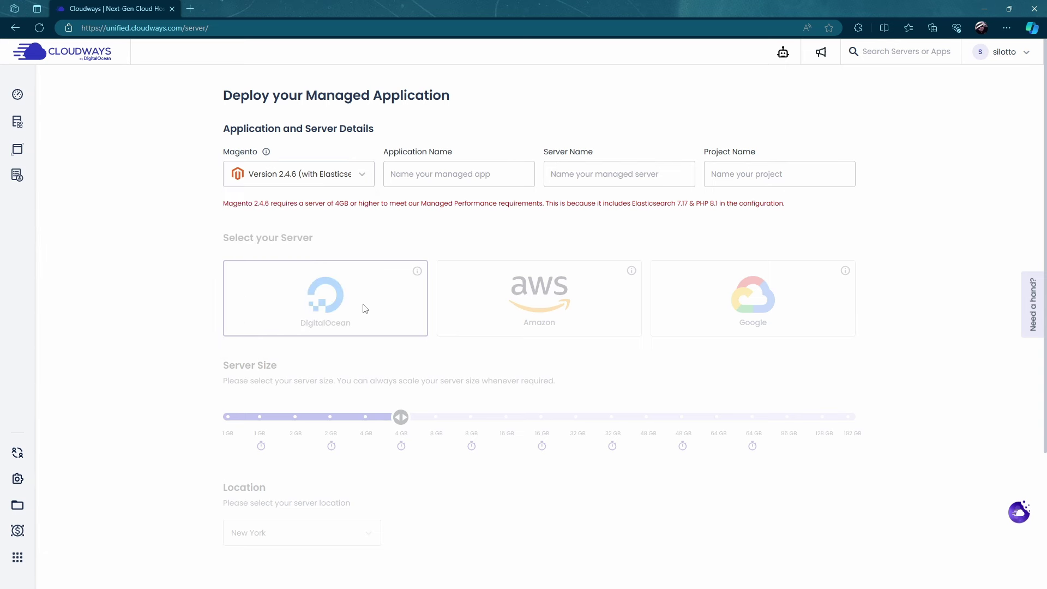
Step: Enter "loja" as the application name, server name and project name
left_click(441, 178)
left_click(626, 175)
left_click(441, 177)
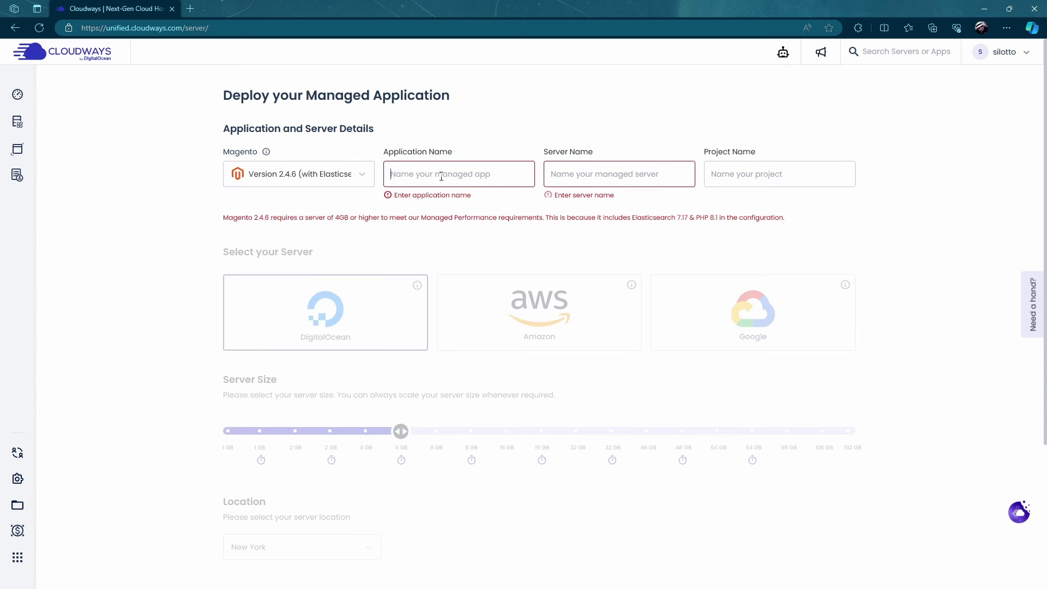
type("lo")
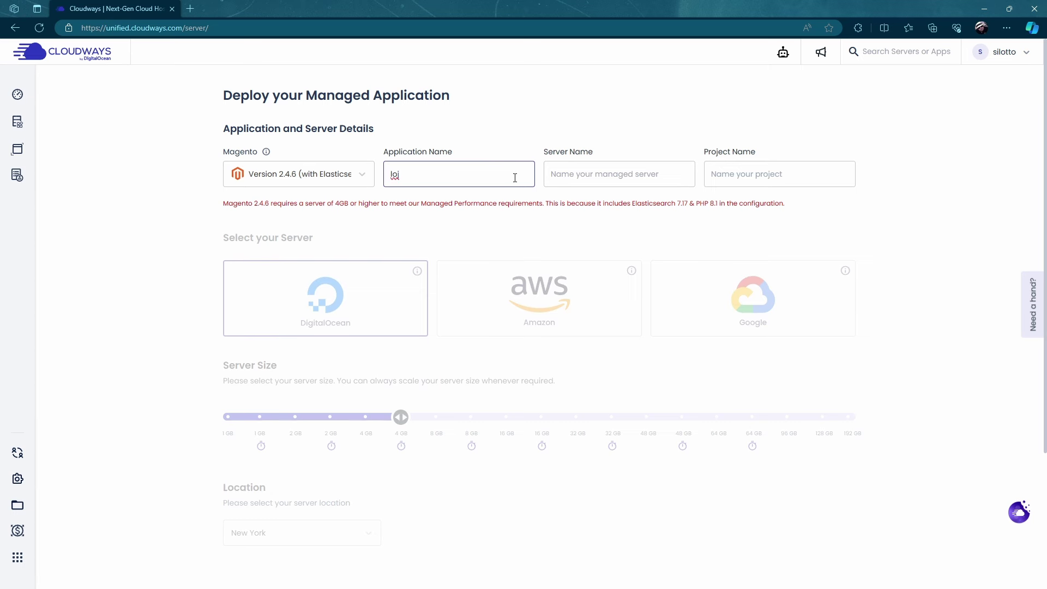
type("ja")
left_click(564, 175)
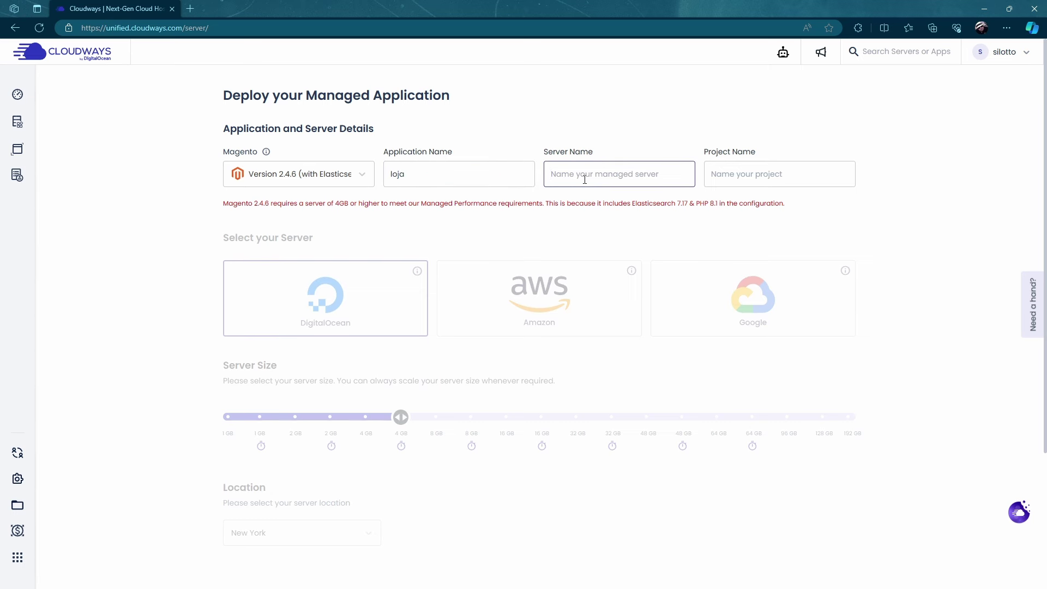
type("loja")
left_click(766, 184)
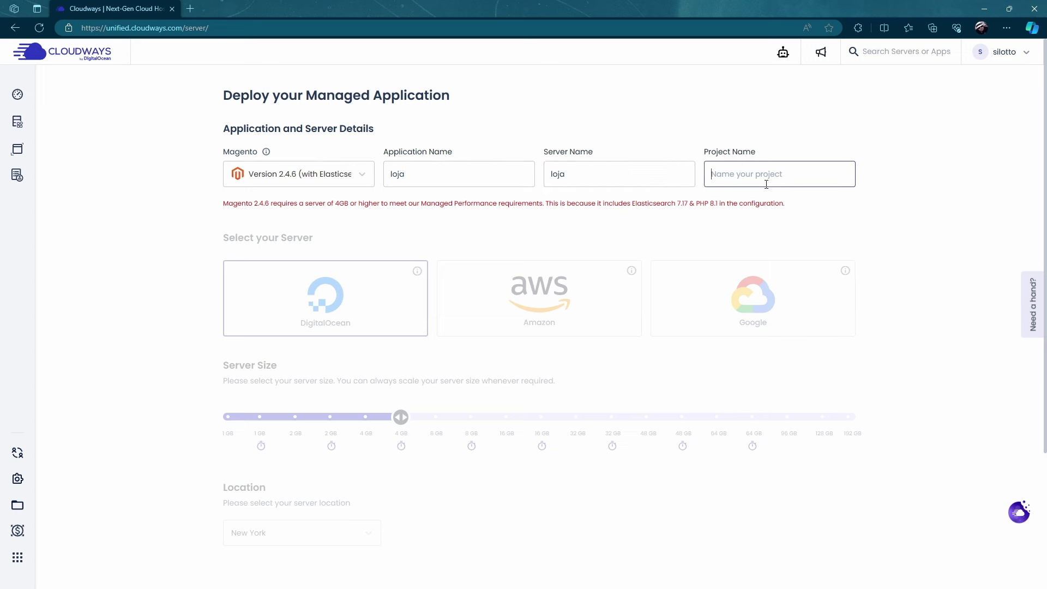
type("loja")
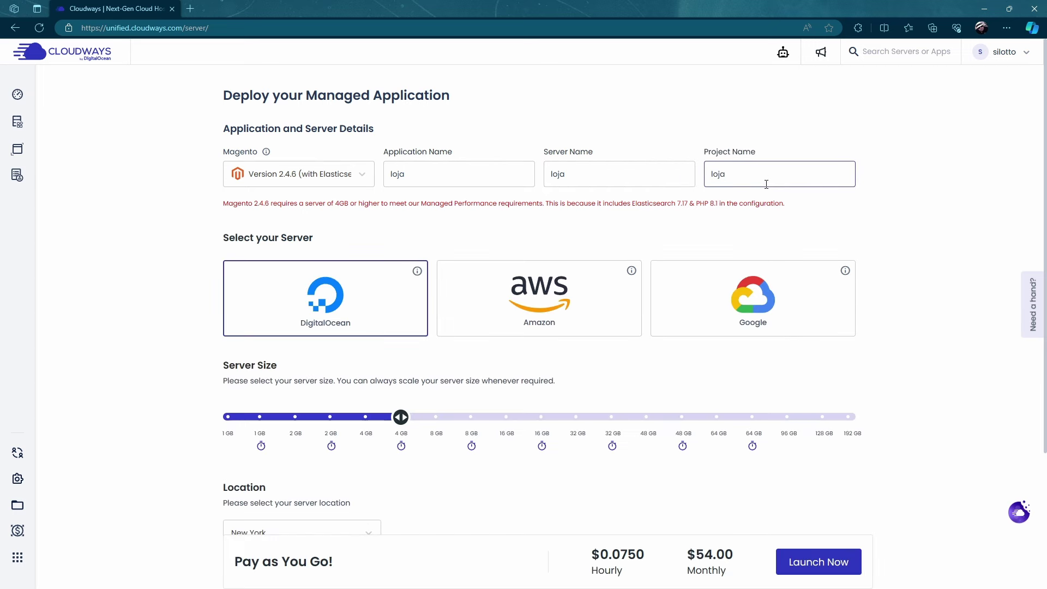
Step: Select DigitalOcean as the cloud provider for the new server
left_click(892, 207)
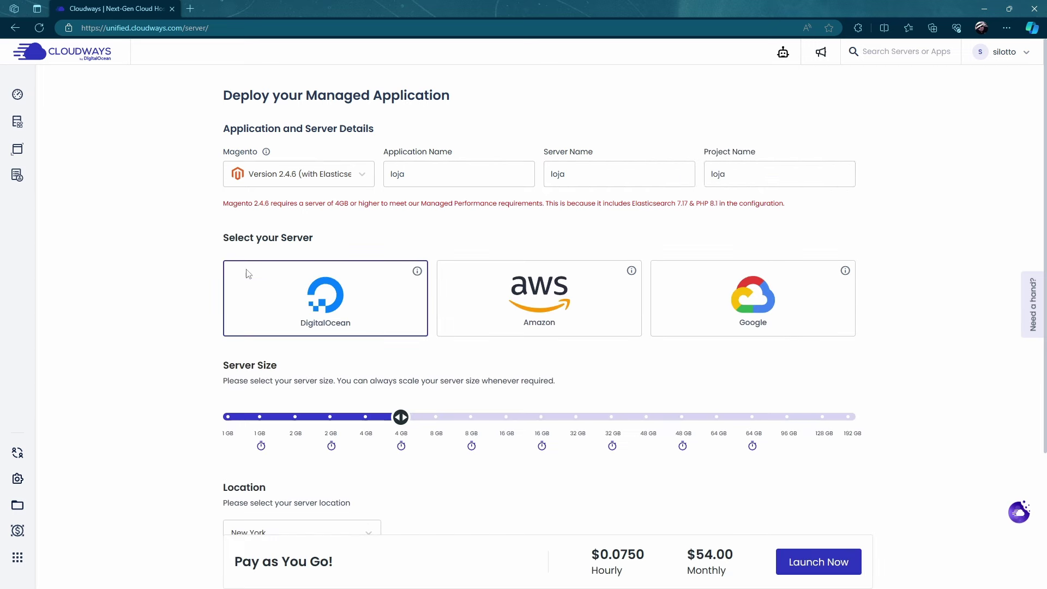
left_click(551, 287)
left_click(300, 308)
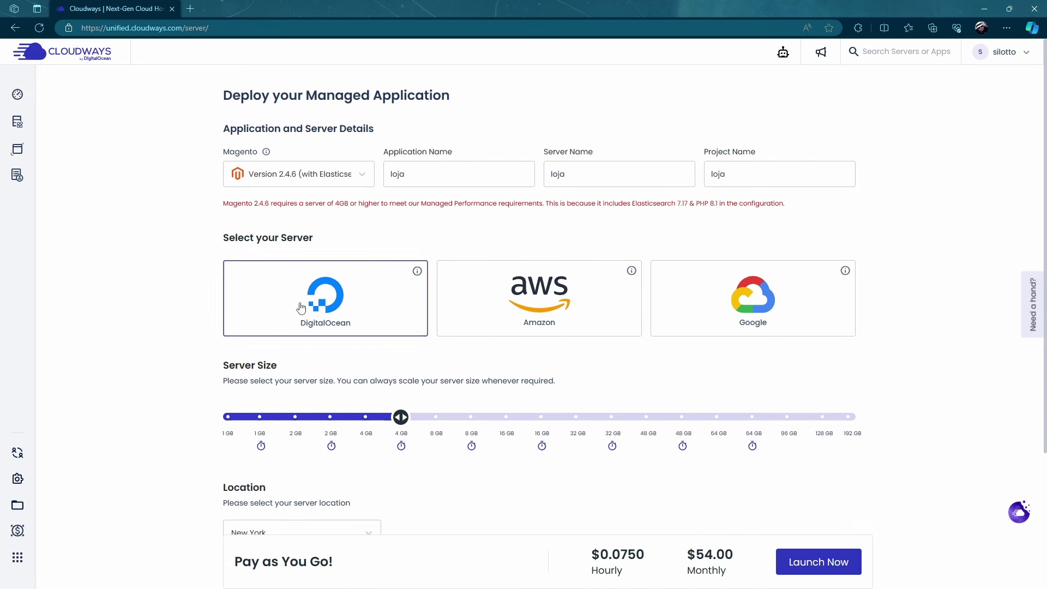
Step: Set the server location to San Francisco and launch the server
scroll(648, 374, "down", 3)
left_click(263, 367)
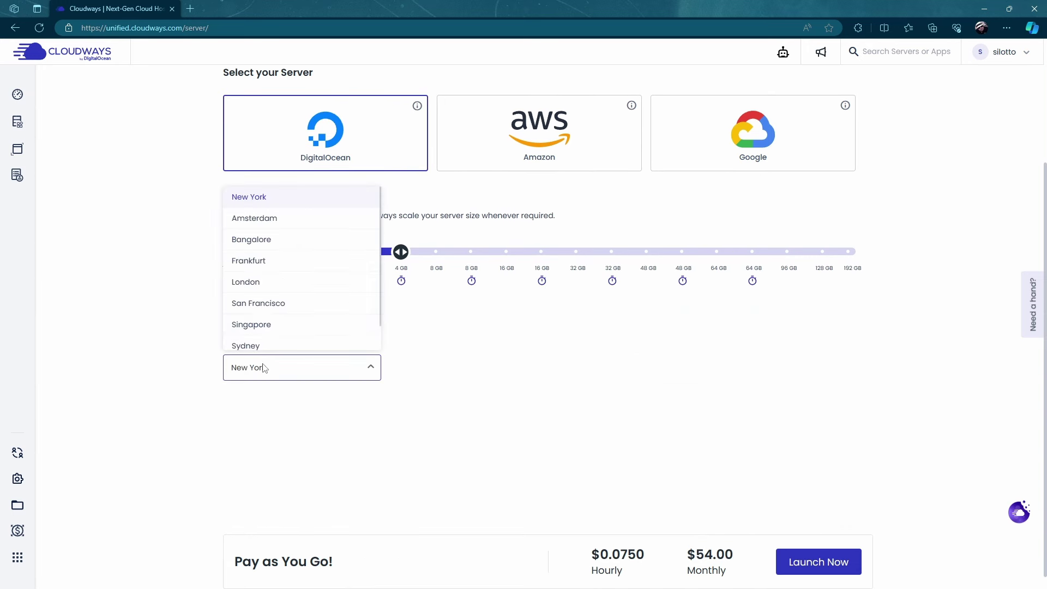
left_click(258, 303)
scroll(646, 390, "down", 1)
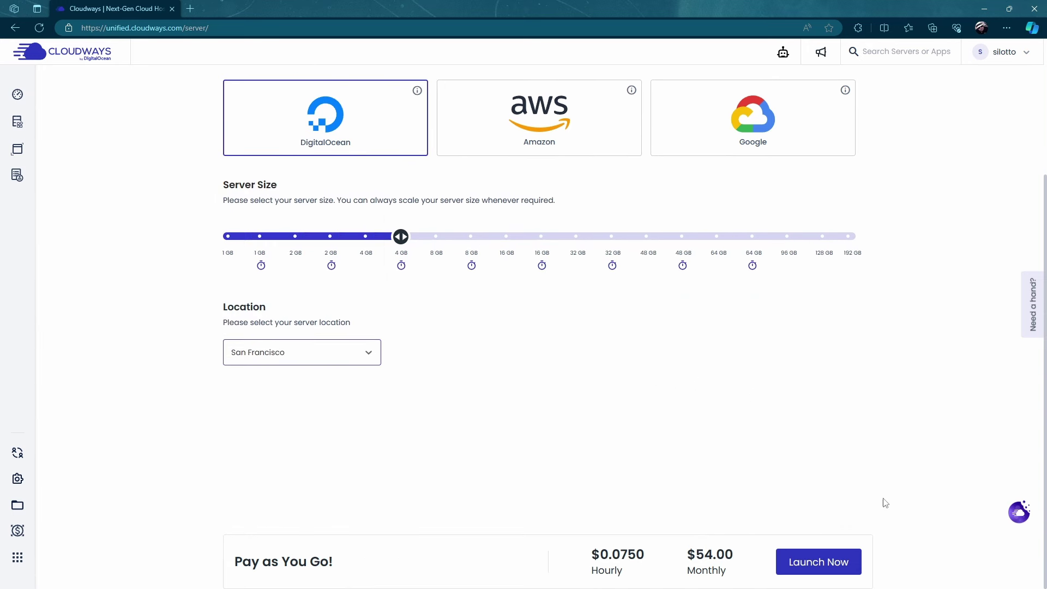
left_click(818, 565)
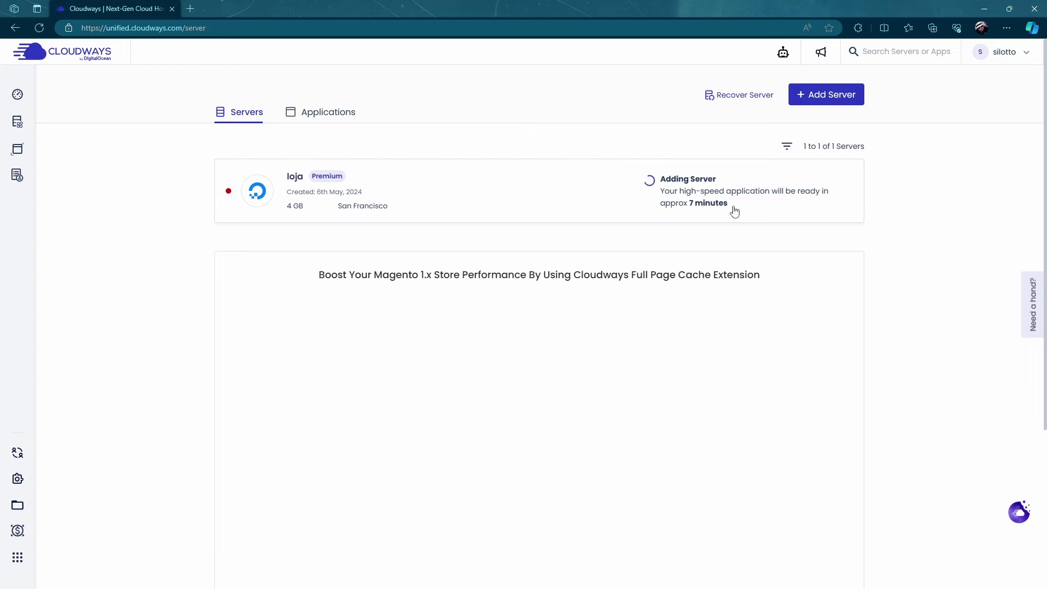
Step: Check the Applications and Servers lists for the newly launched loja server
left_click(328, 116)
left_click(232, 113)
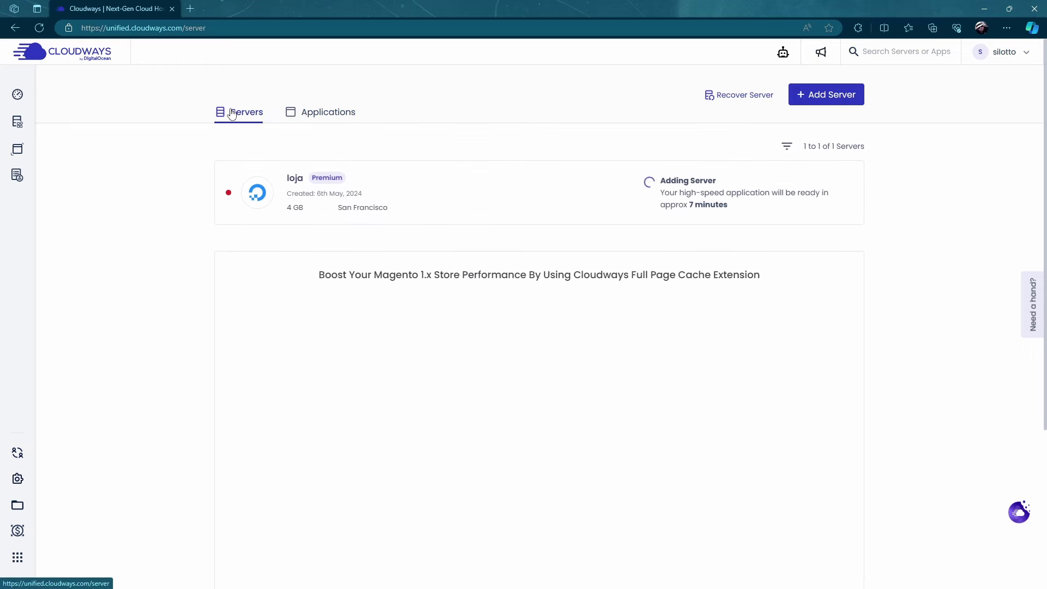
left_click(55, 141)
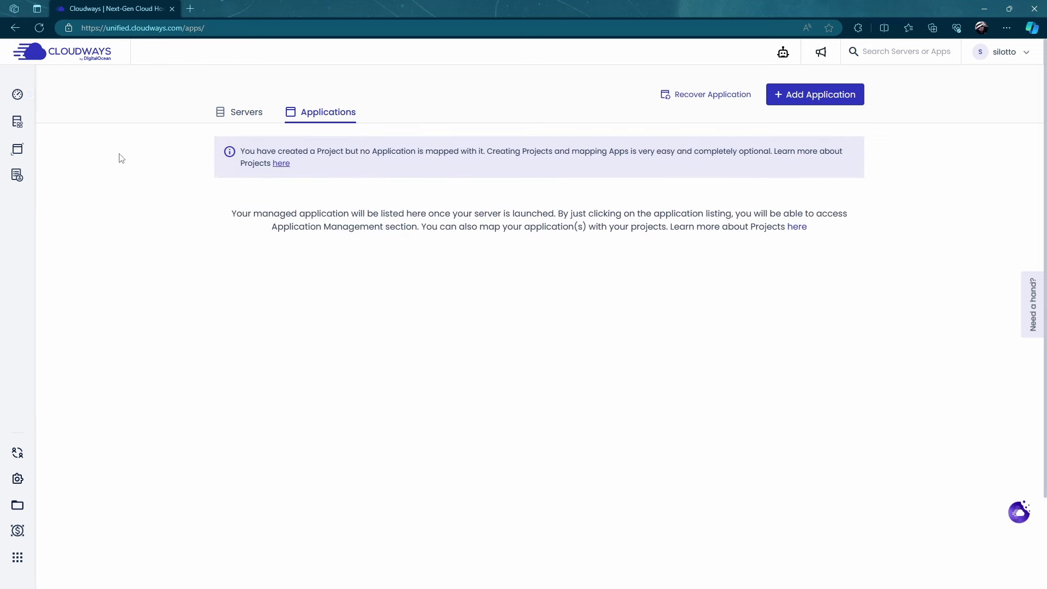
left_click(50, 157)
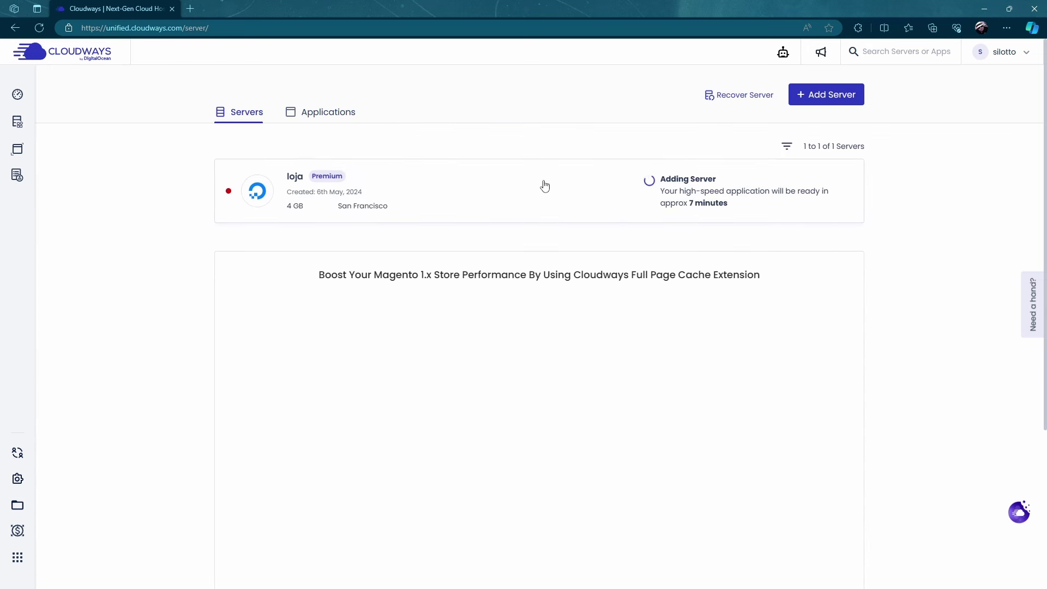
Step: Browse the Cloudways Autonomous, Team Members and Add-ons pages of the account
left_click(38, 184)
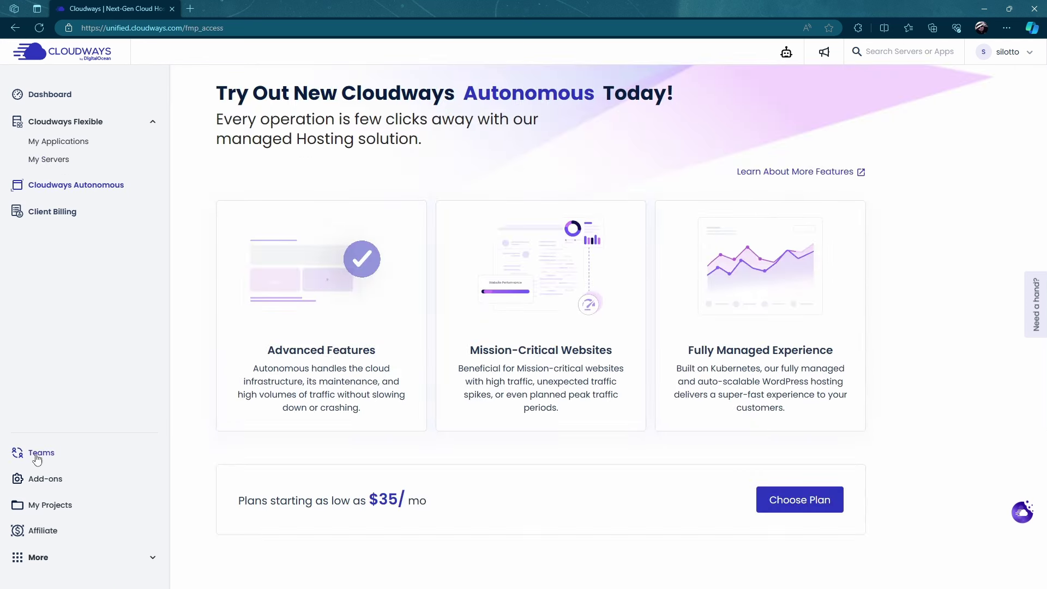
left_click(37, 456)
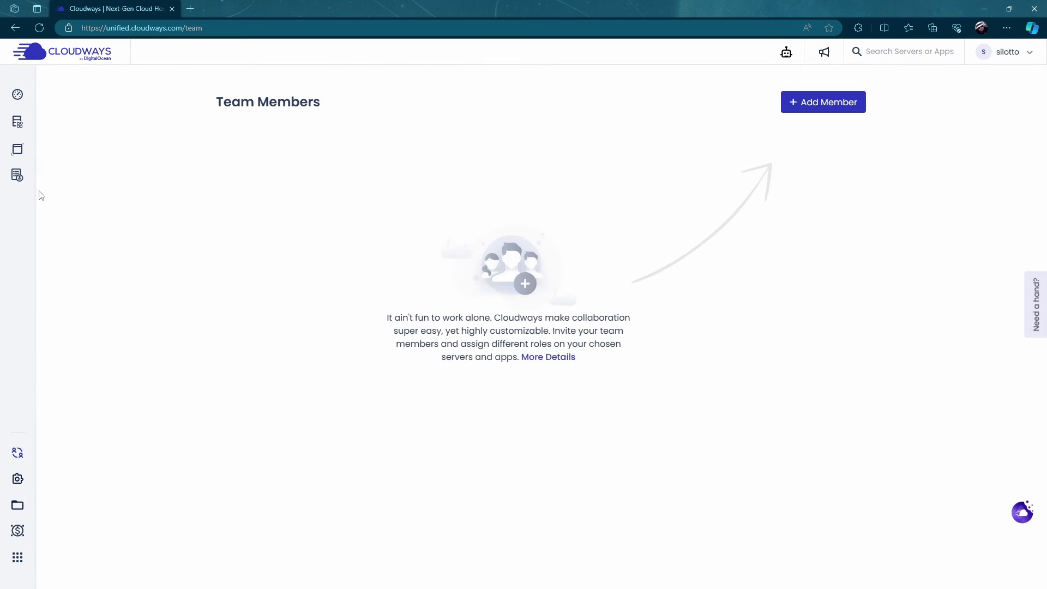
mouse_move(37, 195)
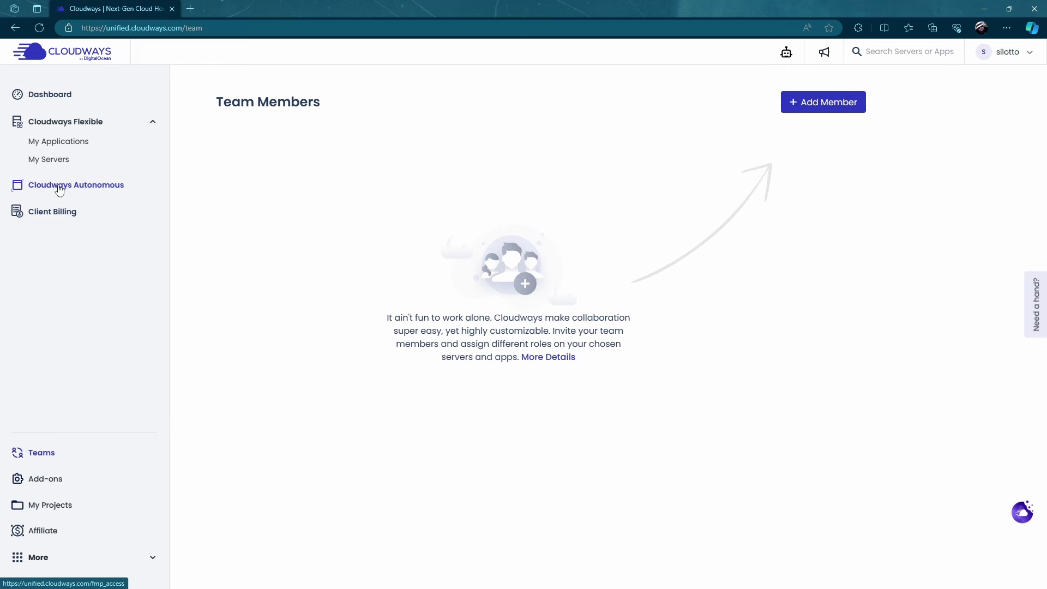
left_click(54, 480)
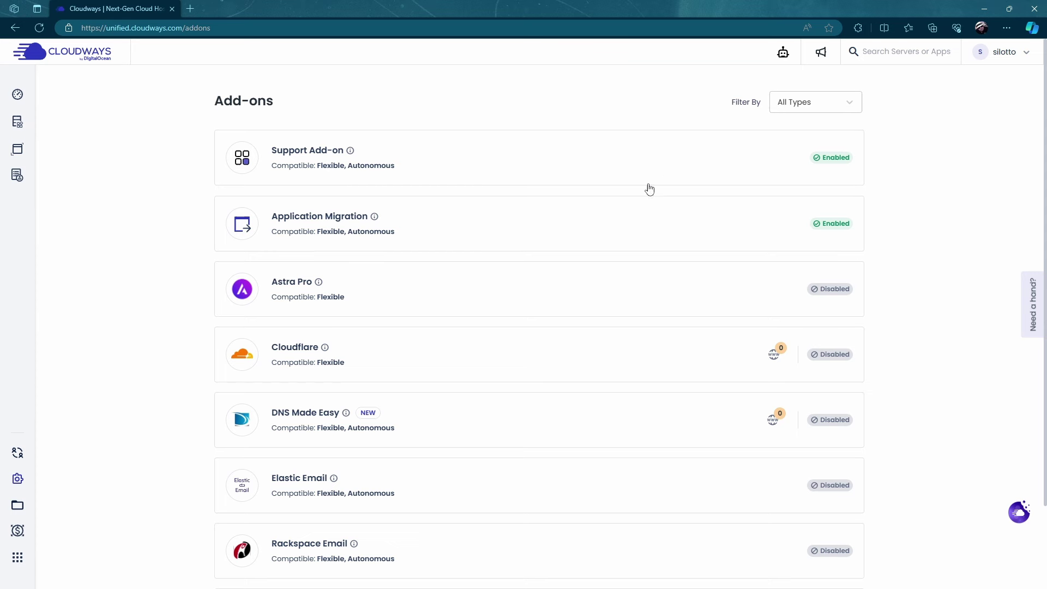
scroll(575, 301, "down", 3)
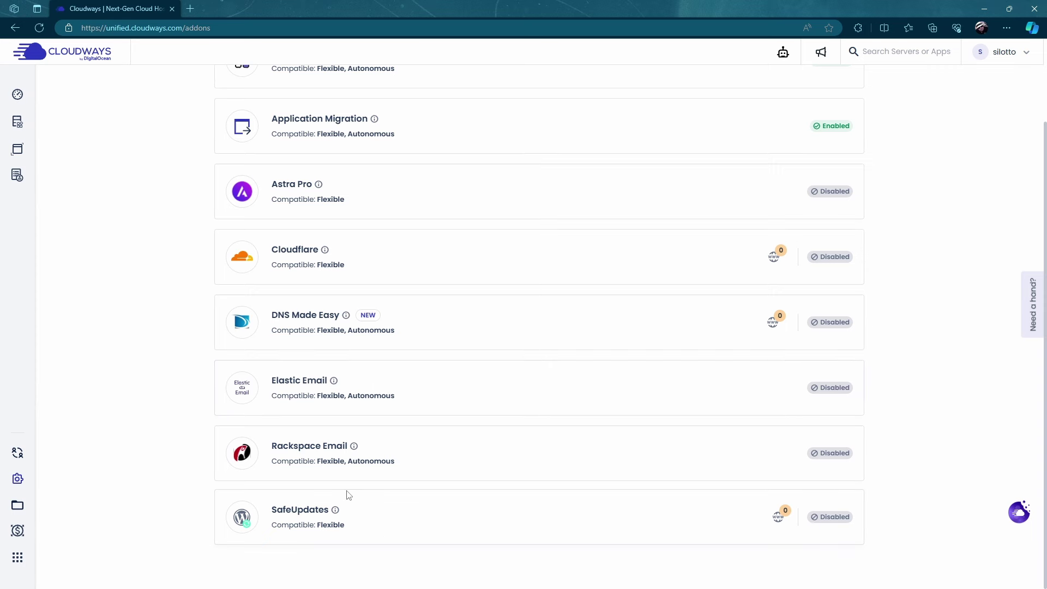
Step: Open the loja project from the project list and inspect its quick actions
mouse_move(15, 217)
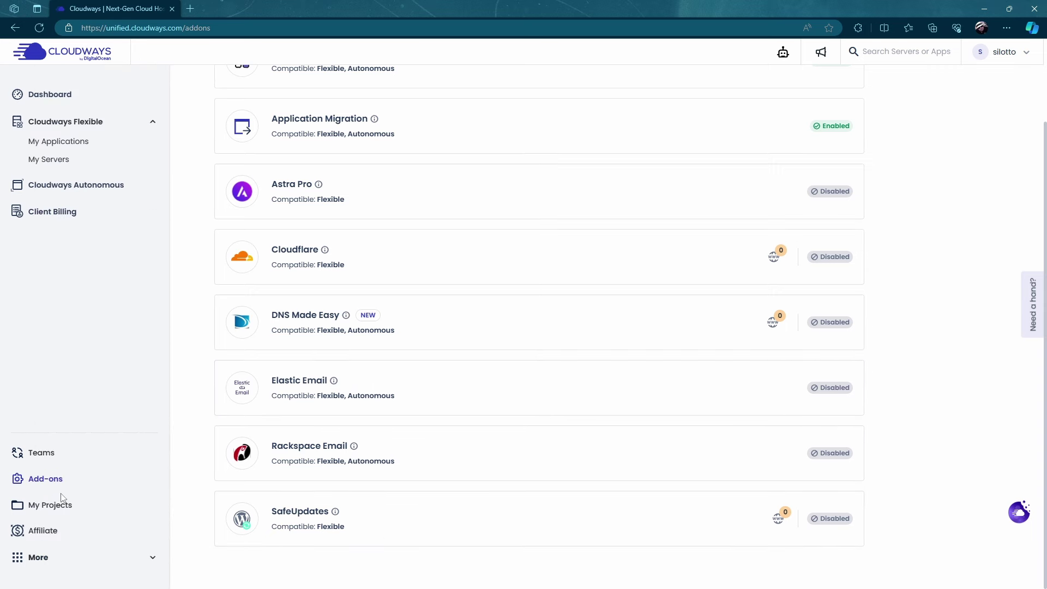
left_click(58, 503)
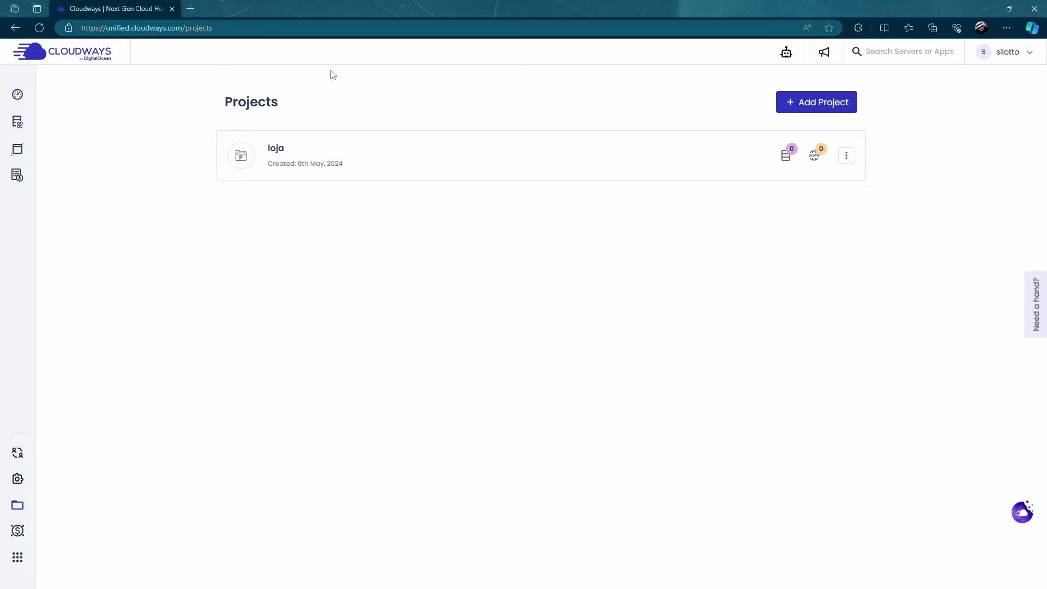
left_click(277, 149)
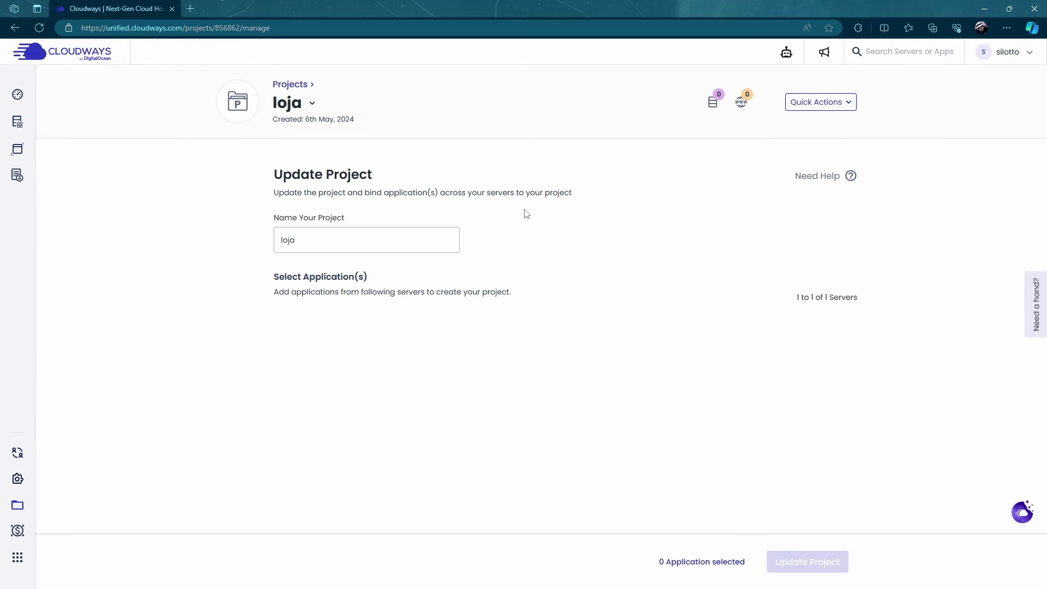
left_click(815, 108)
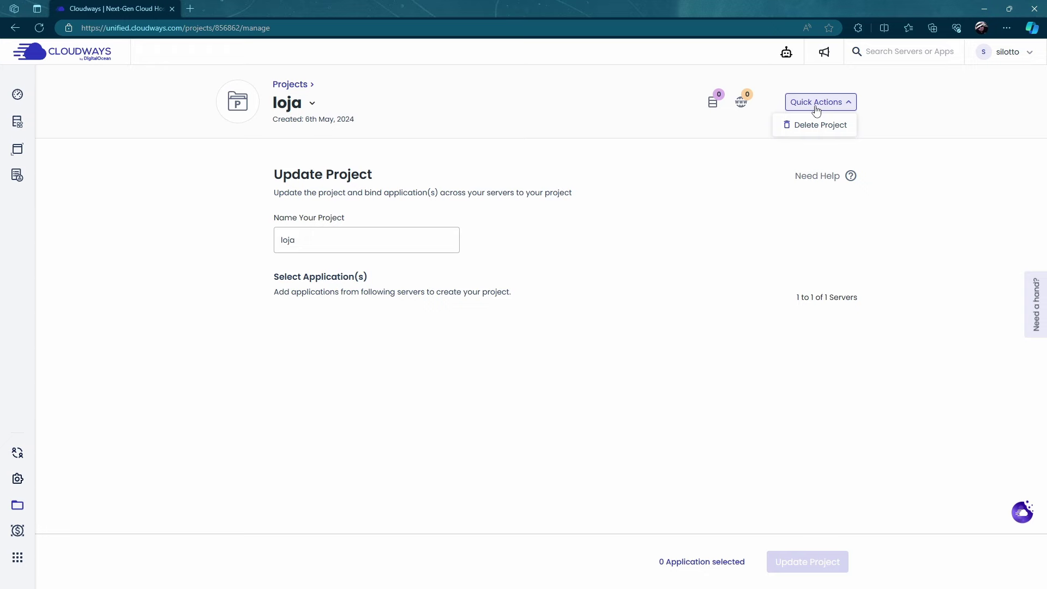
left_click(525, 274)
Step: Return to the Cloudways Flexible application and server lists and check the loja server's deployment progress
left_click(62, 141)
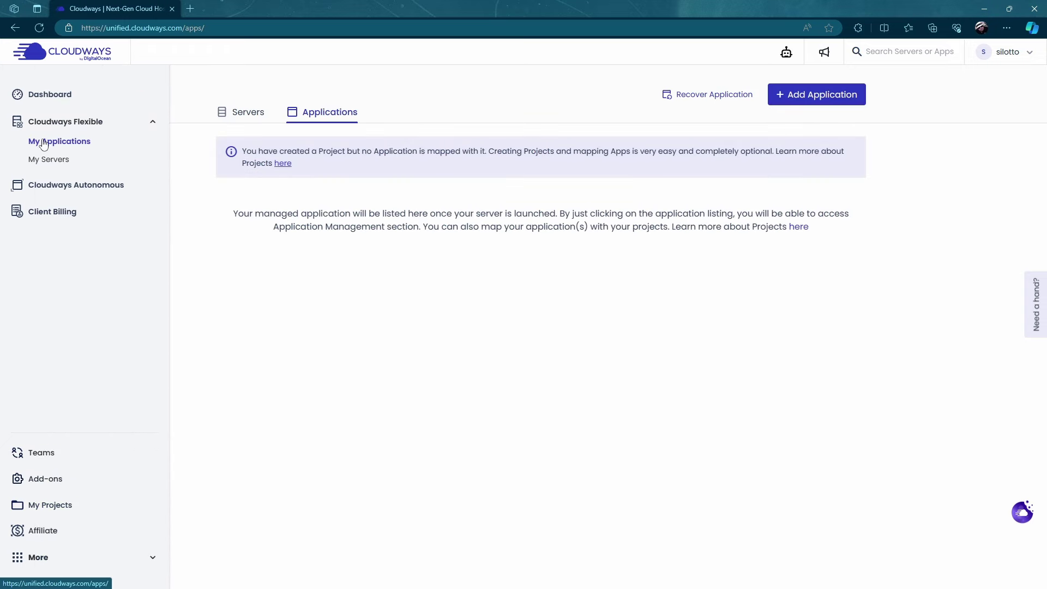
left_click(53, 158)
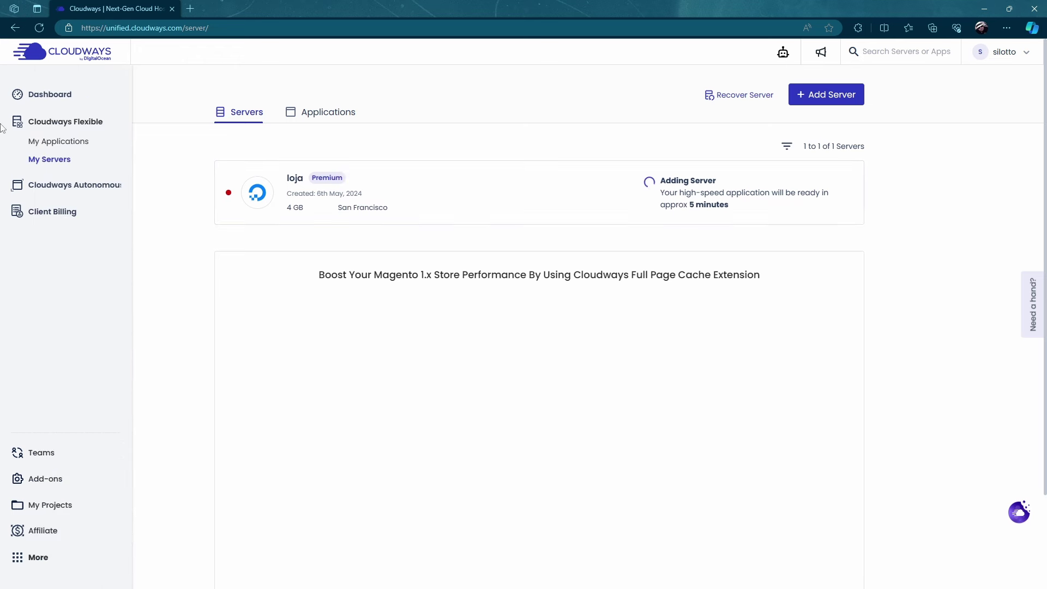
left_click(325, 115)
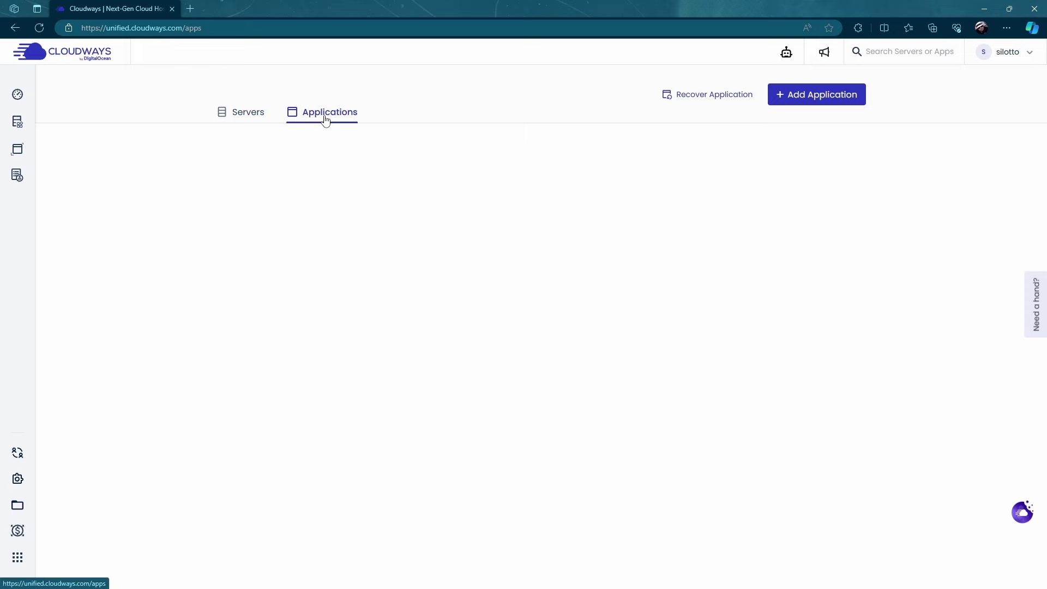
left_click(247, 112)
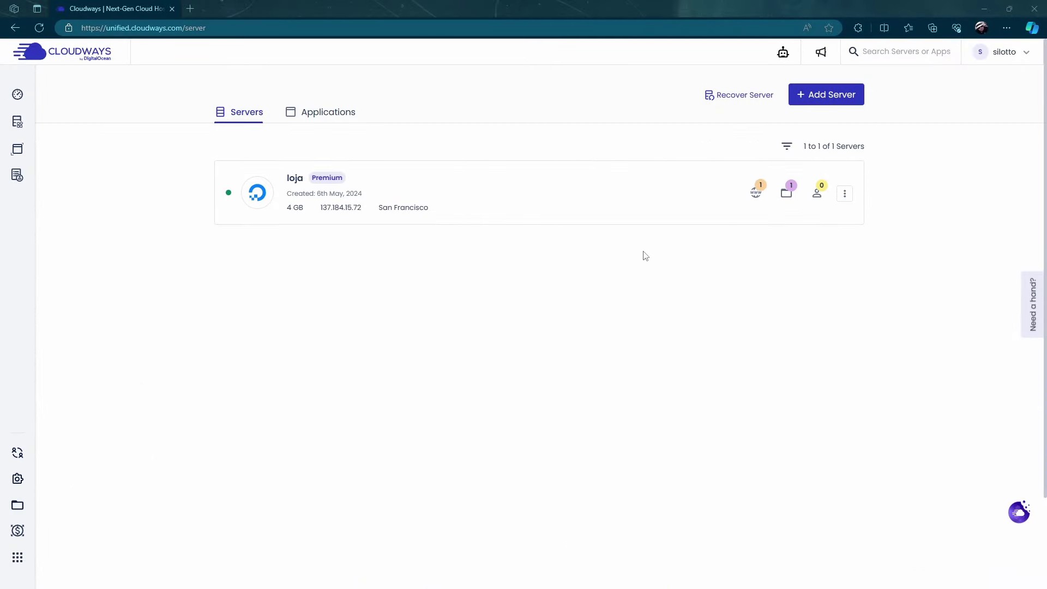
Step: Open the loja server and review its Monitoring, Manage Services, Vertical Scaling and Security pages
left_click(457, 202)
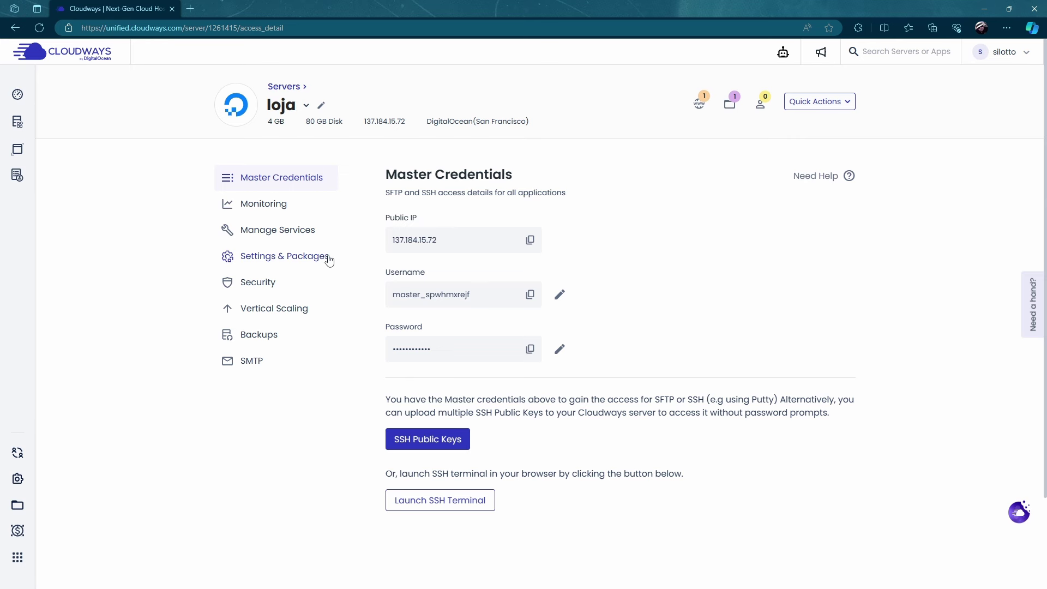
left_click(271, 206)
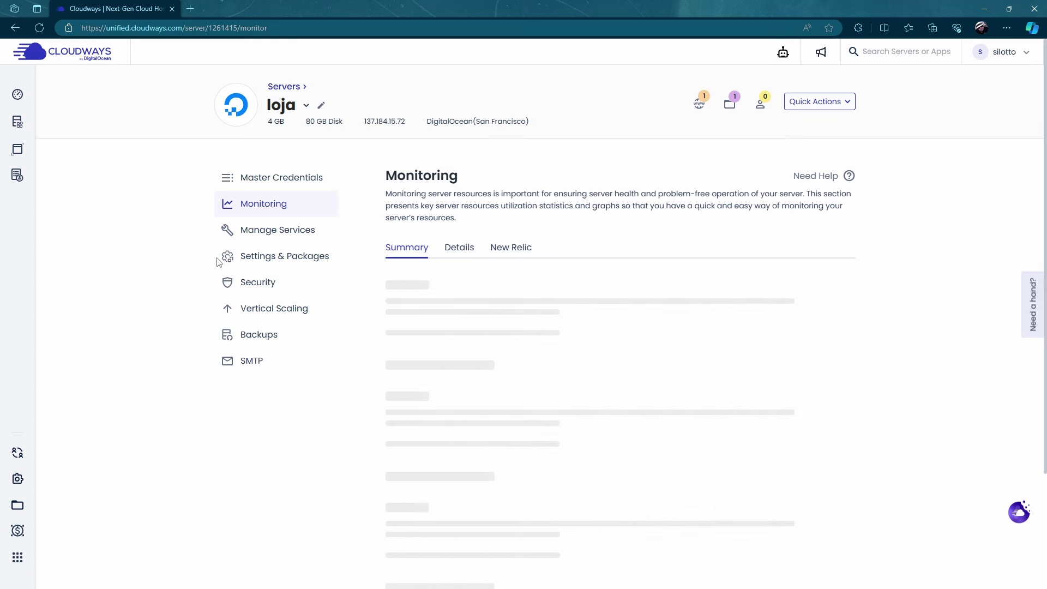
left_click(274, 231)
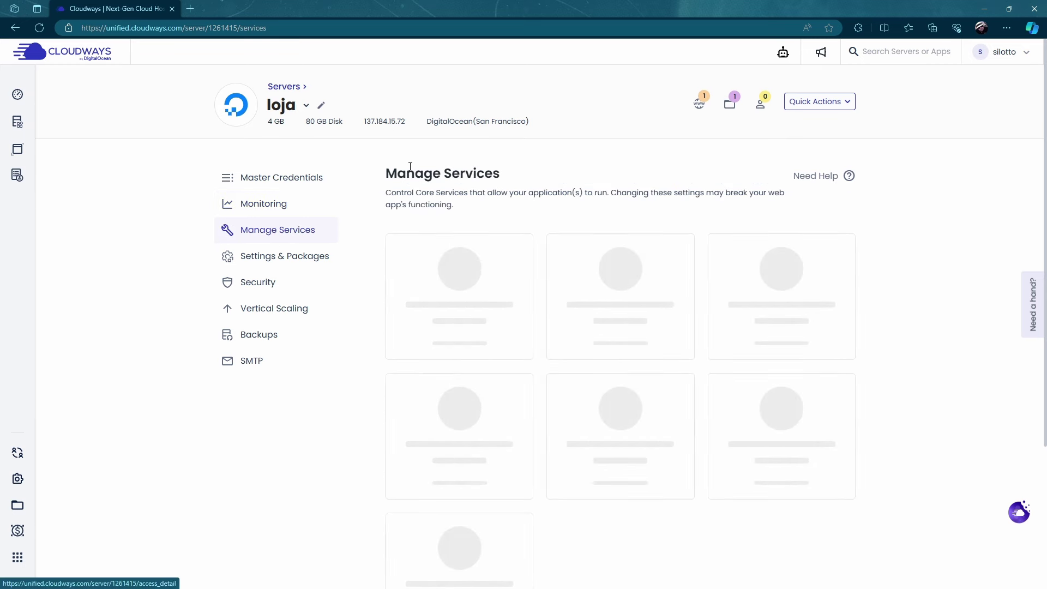
left_click(256, 300)
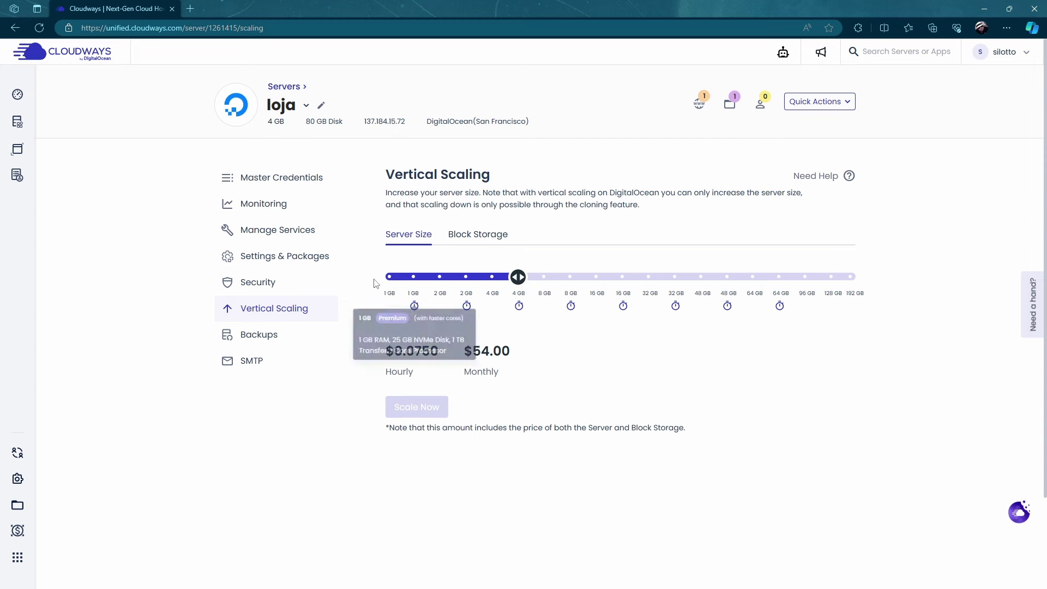
left_click(261, 283)
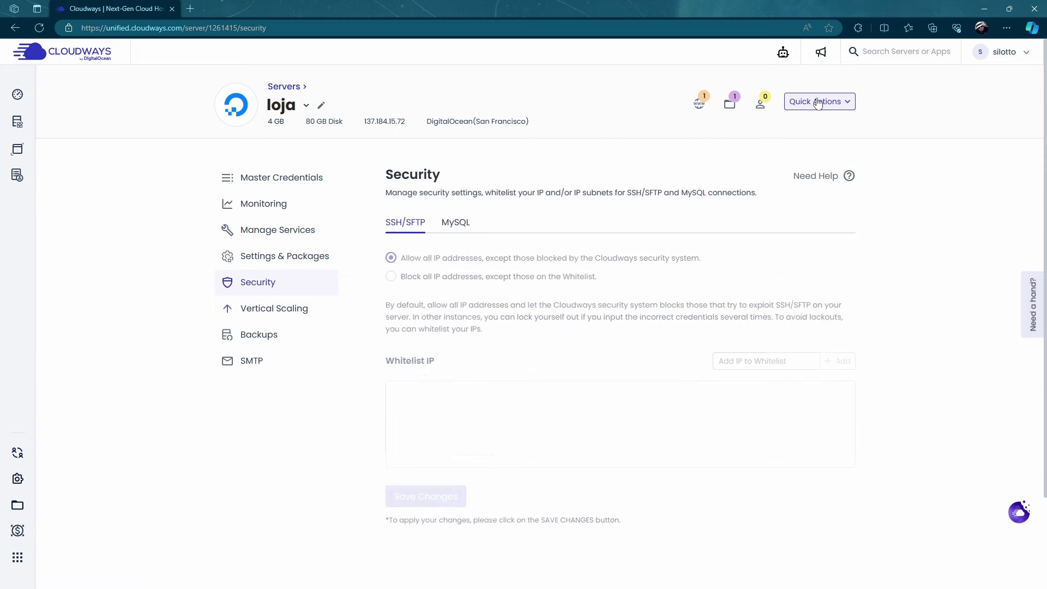
Step: Open the Magento application loja installed on the server, view its storefront through the application URL, and close the storefront
left_click(695, 109)
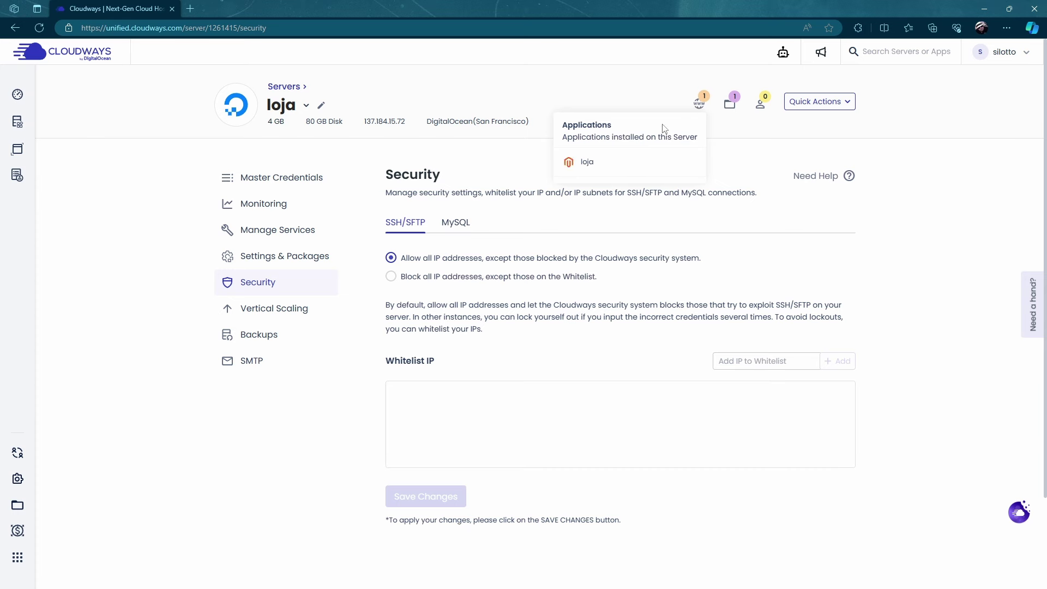
left_click(591, 166)
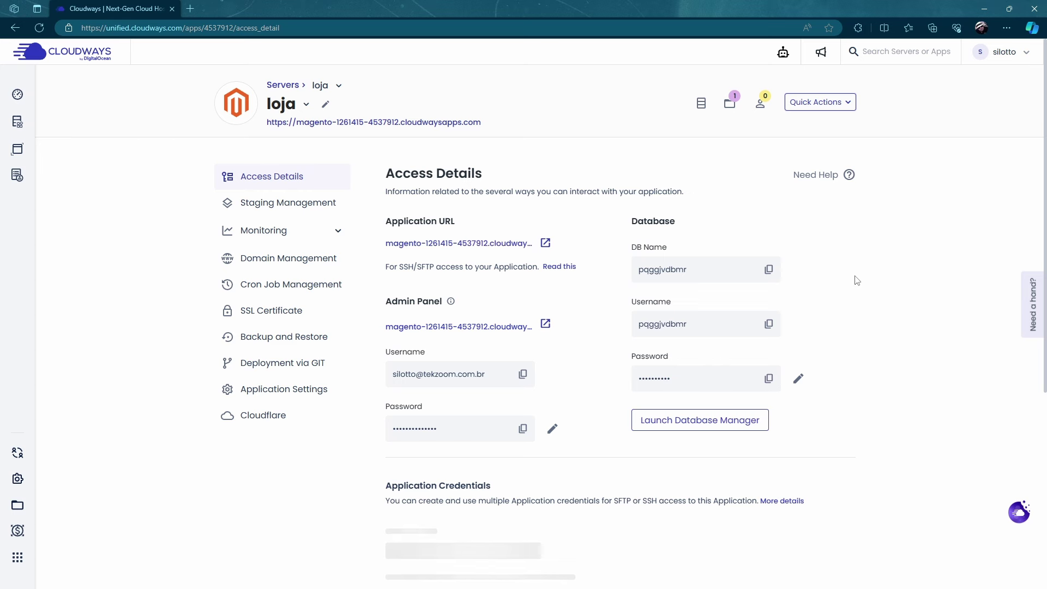
left_click(545, 243)
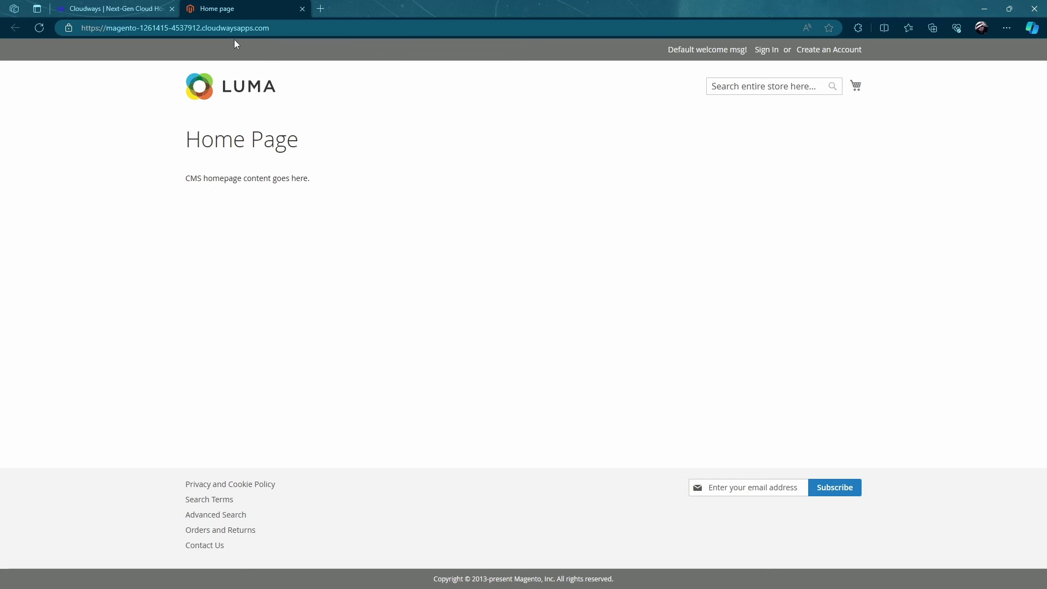
left_click(302, 8)
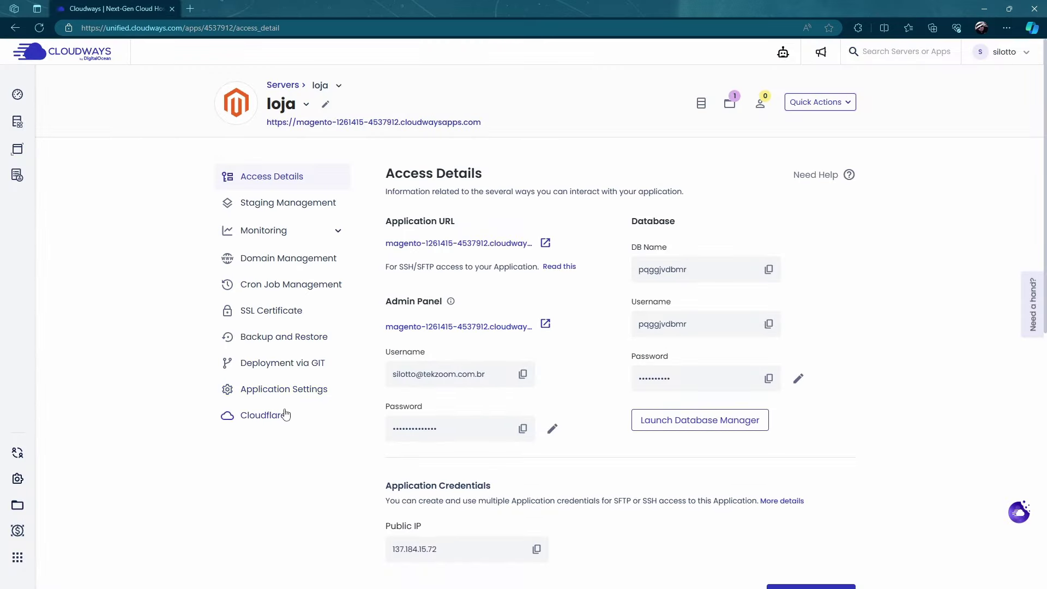
Step: Review the loja application's Domain Management, SSL Certificate, Deployment via GIT and Application Settings pages
left_click(255, 259)
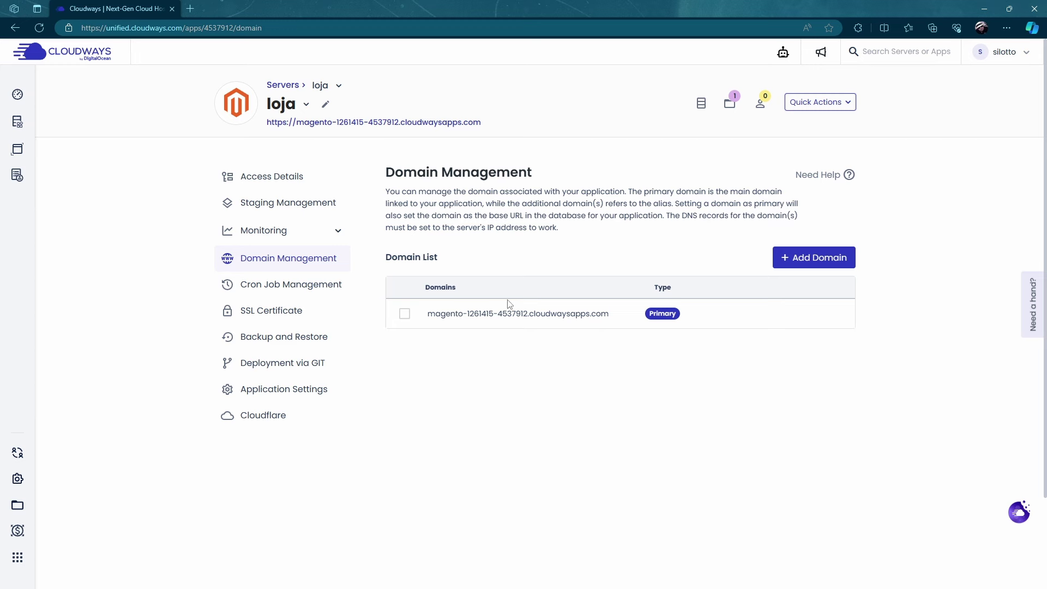
left_click(243, 315)
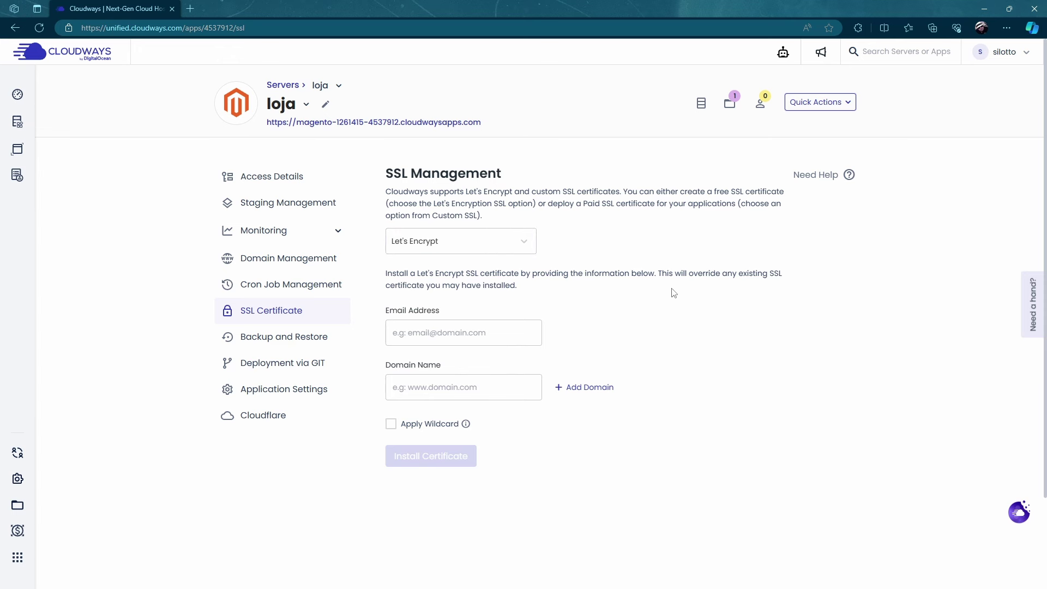
left_click(307, 361)
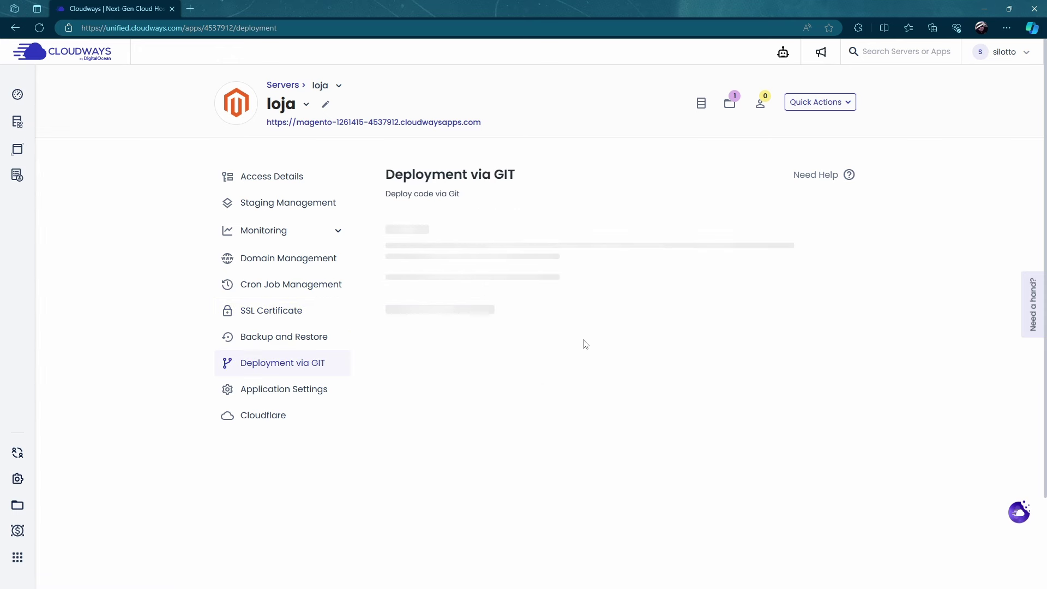
left_click(302, 391)
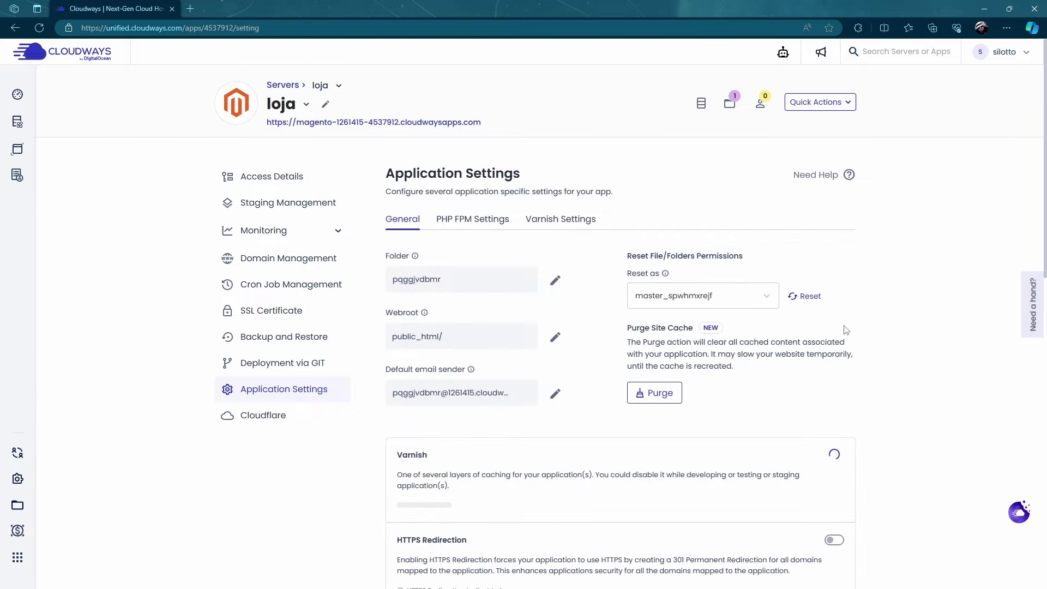
scroll(847, 334, "down", 8)
scroll(848, 337, "up", 8)
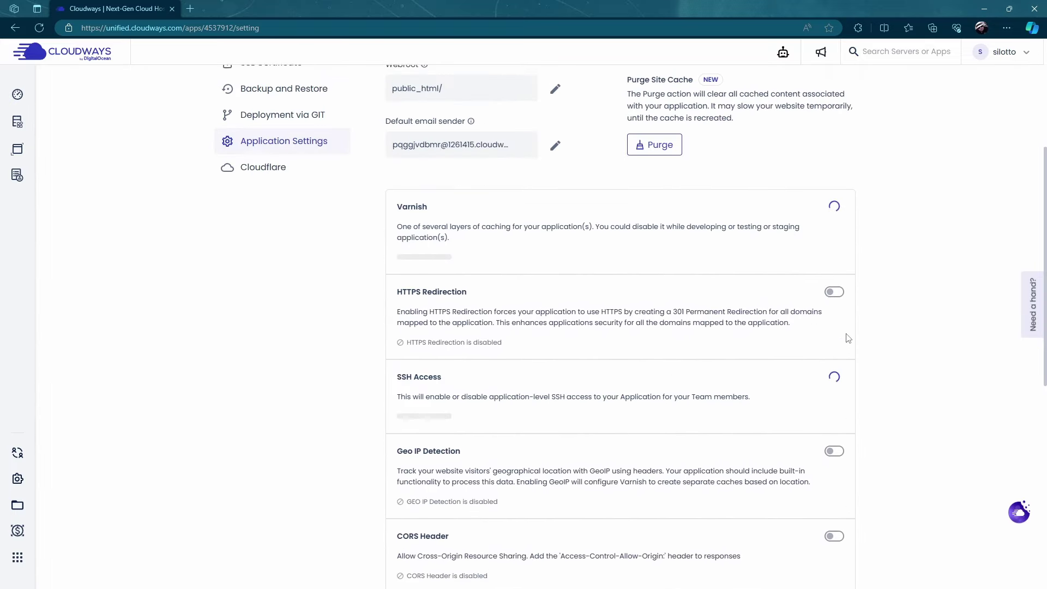